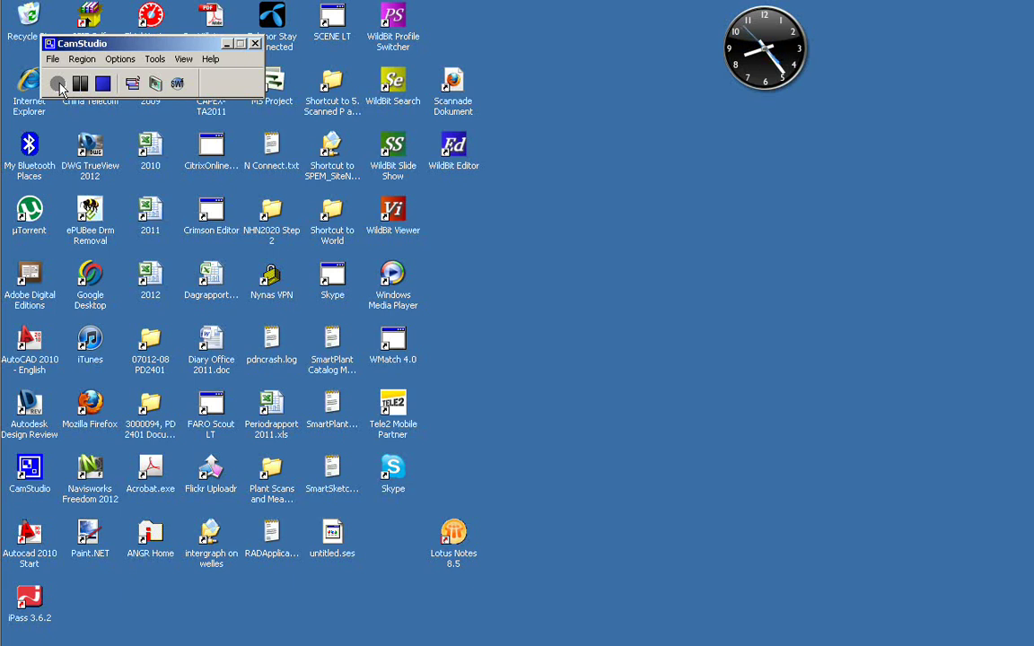
Switch to SmartPlant P&ID and move the 3/4" size label clear of valve 13V0173, to the valve's right side
mouse_move(3, 169)
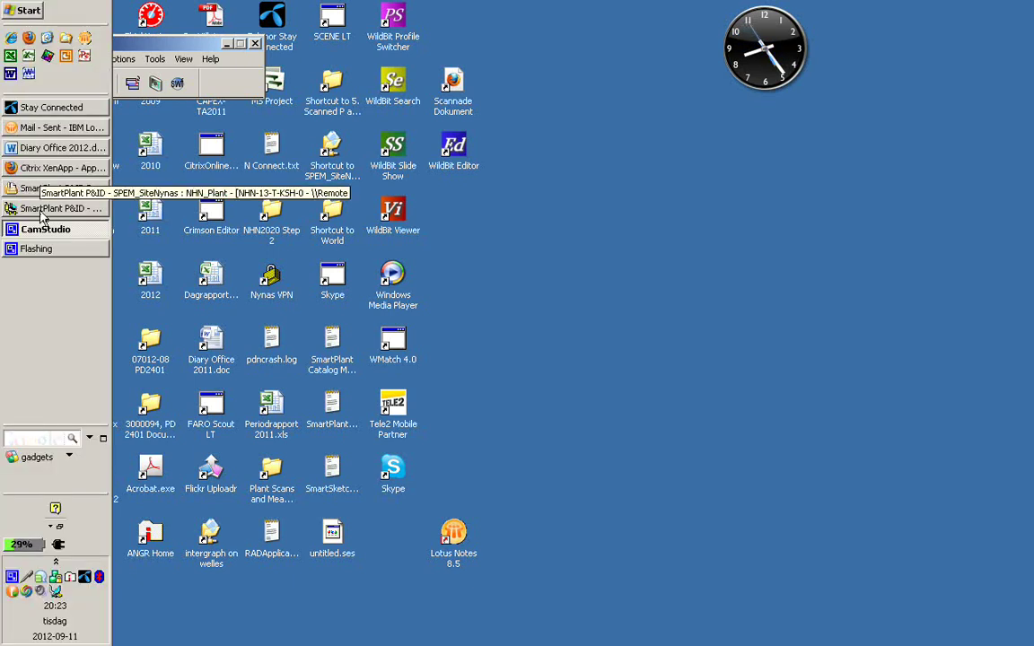
click(41, 210)
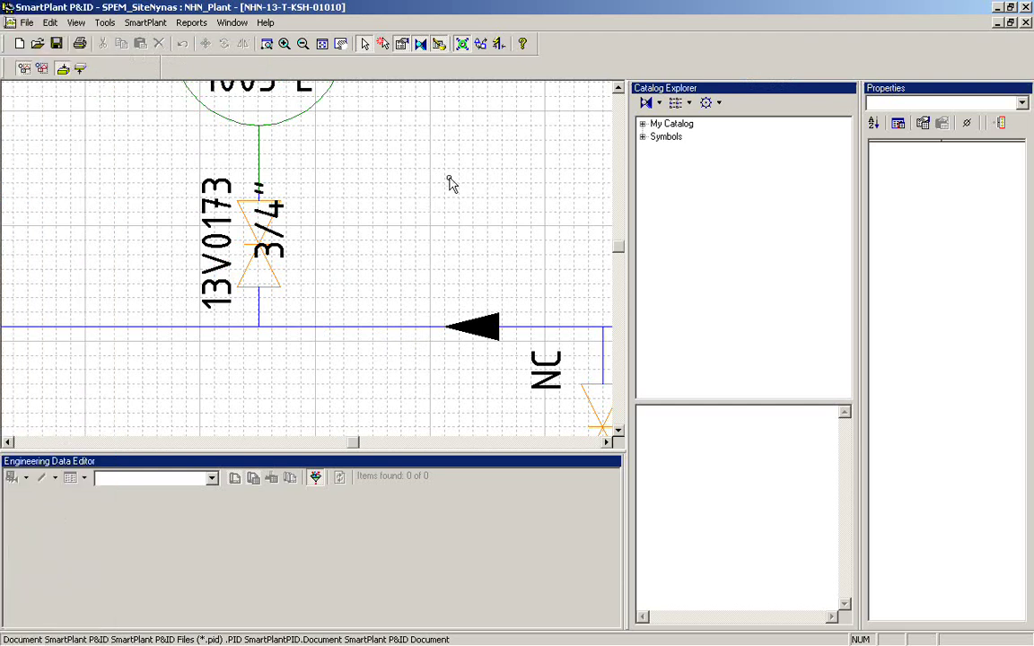
click(269, 196)
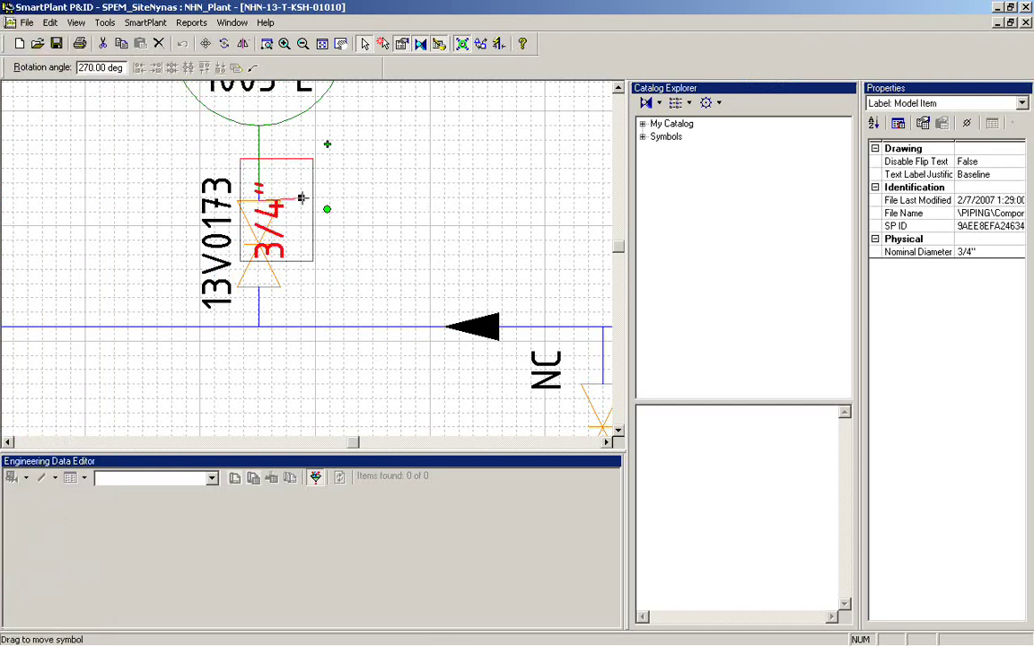
drag(302, 197, 326, 198)
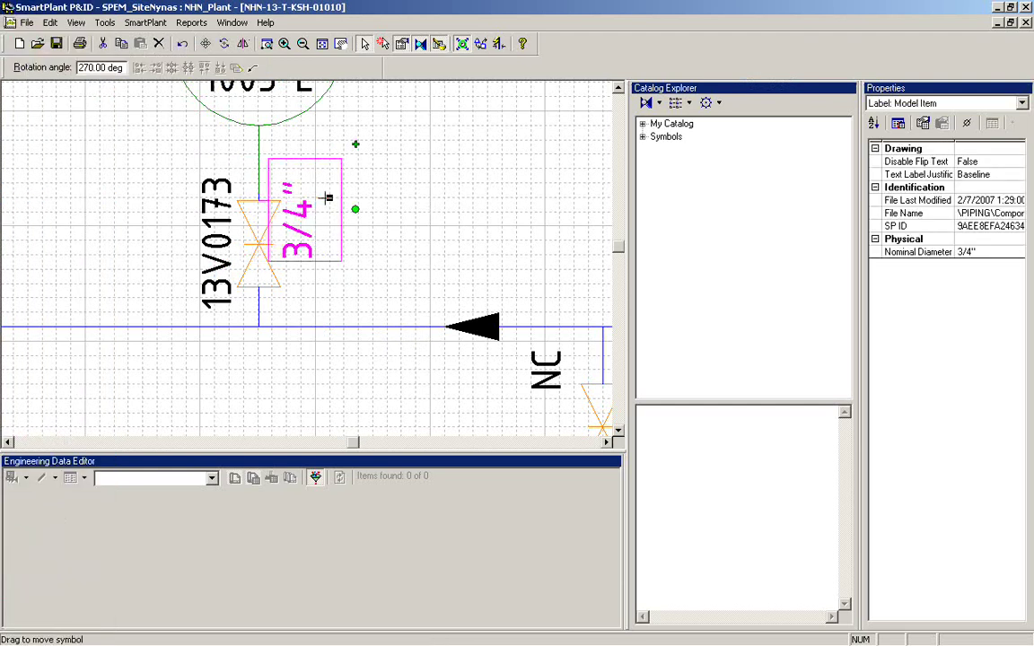
click(411, 196)
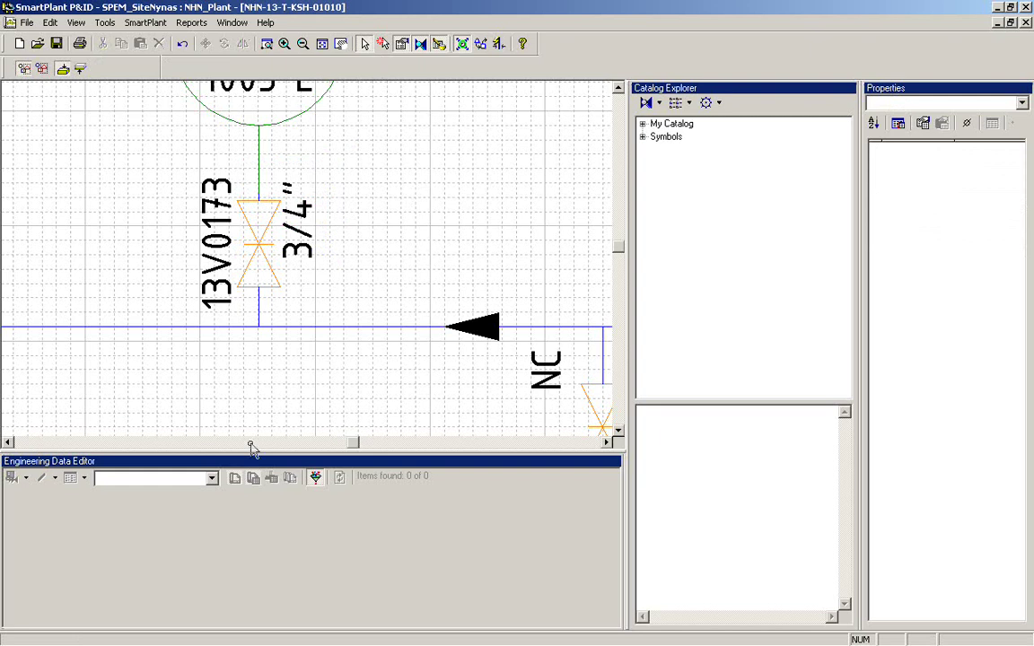
List the pipe runs in the Engineering Data Editor using the base filter Active Pipe Runs Unit 1300
click(213, 478)
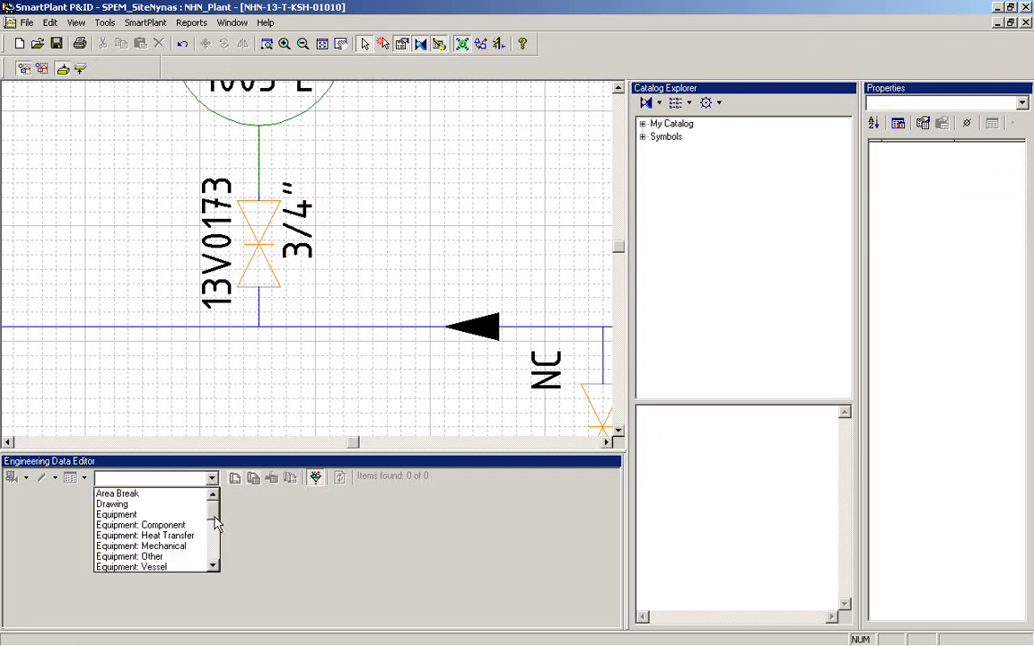
scroll(216, 523, down, 4)
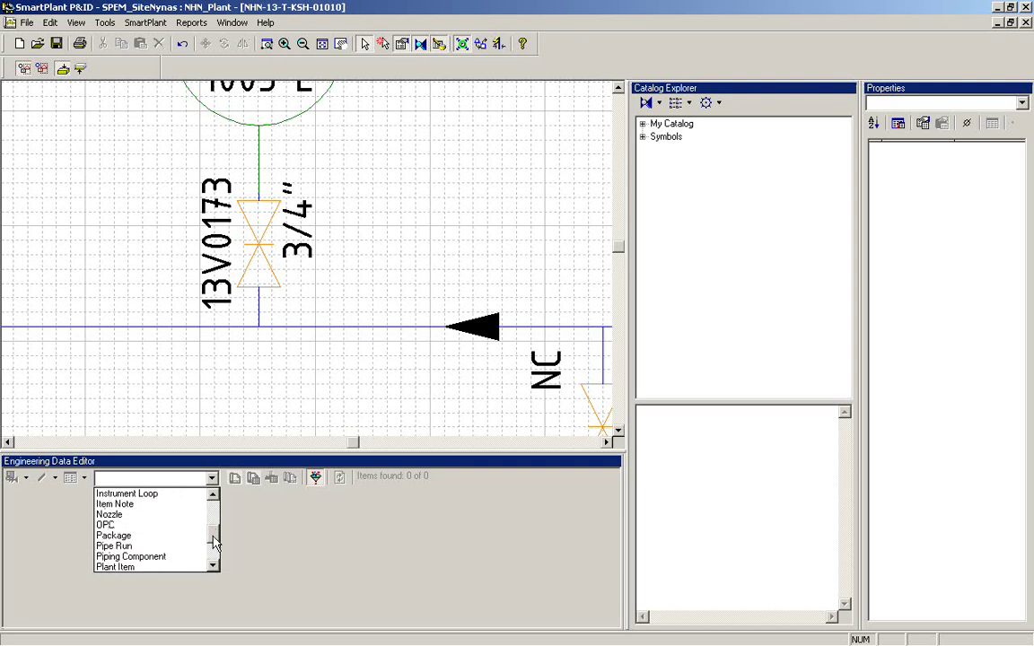
click(157, 546)
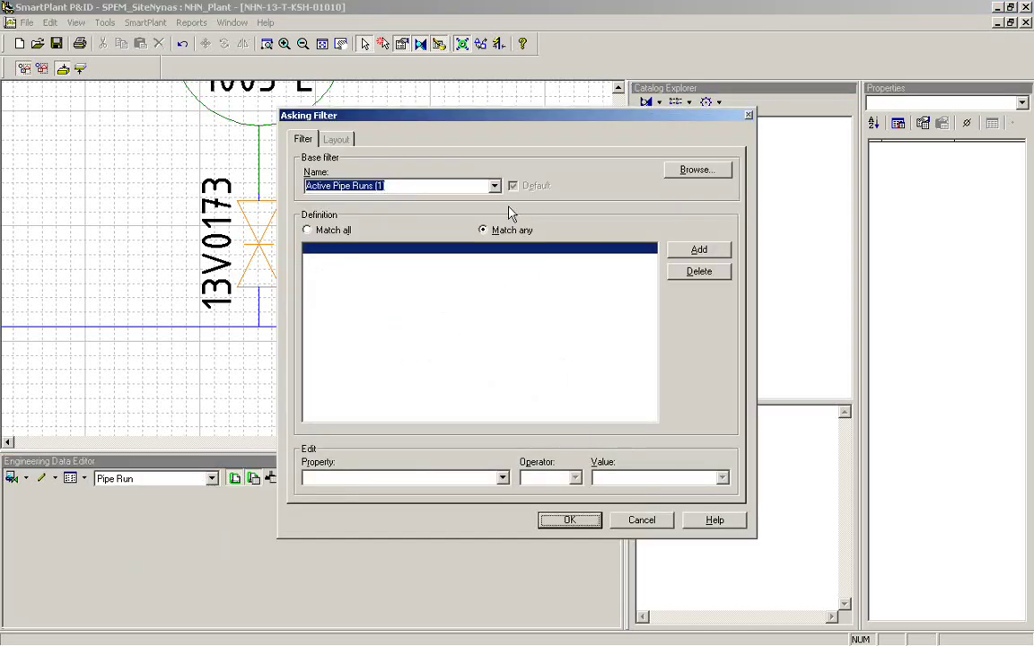
click(494, 186)
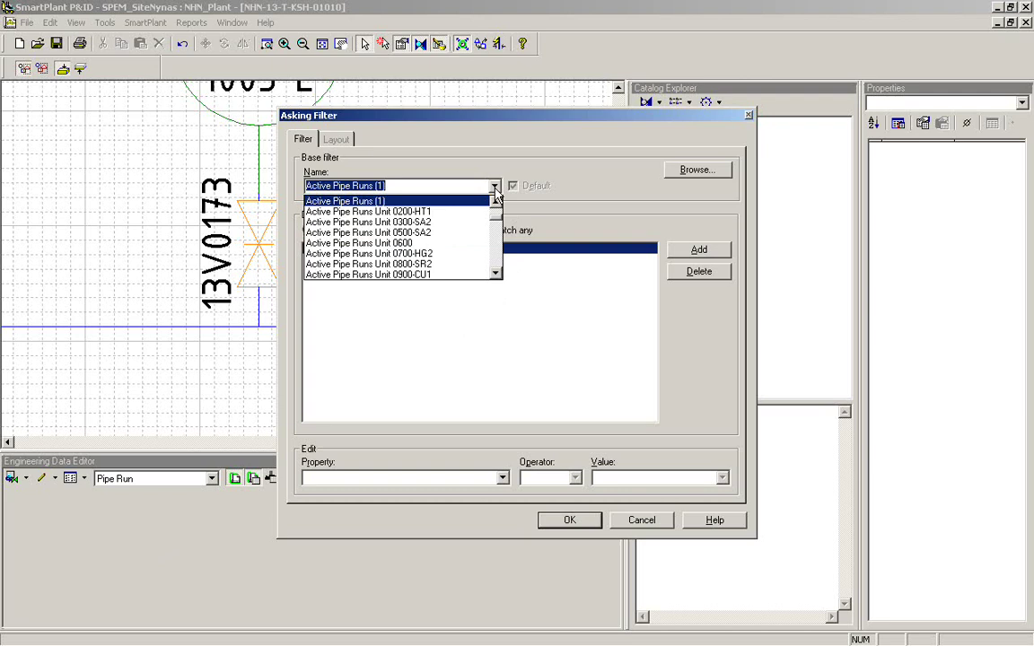
click(496, 274)
click(495, 274)
click(495, 274)
click(495, 273)
click(495, 274)
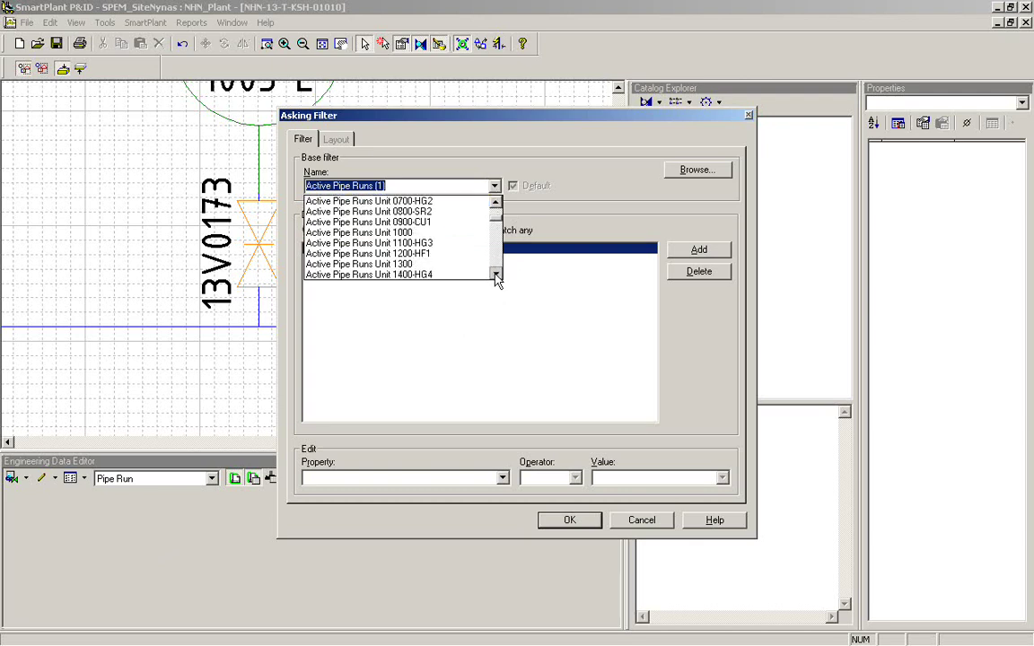
click(441, 264)
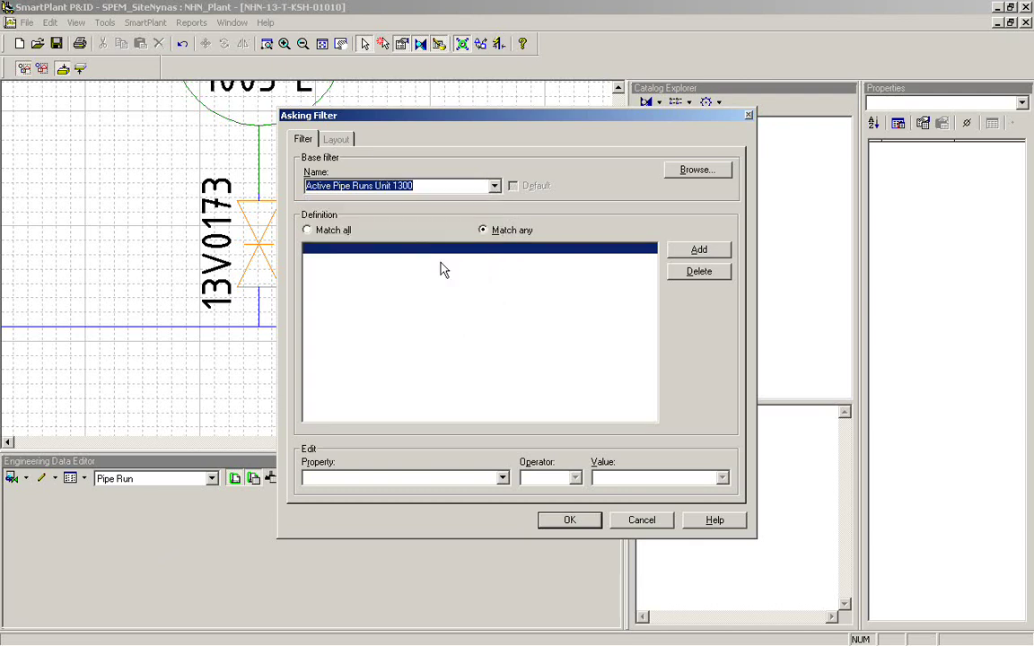
click(583, 520)
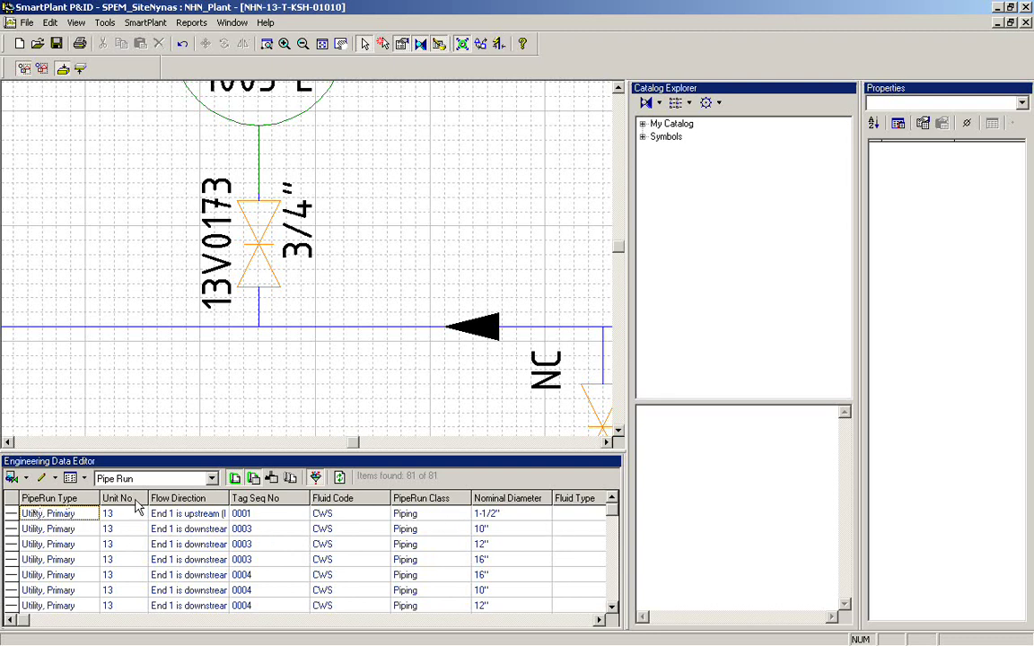
Select the first 3/4" pipe run with sequence number 0005 and a blank flow direction, and fit it in the drawing view
click(611, 606)
click(611, 605)
click(611, 606)
click(611, 606)
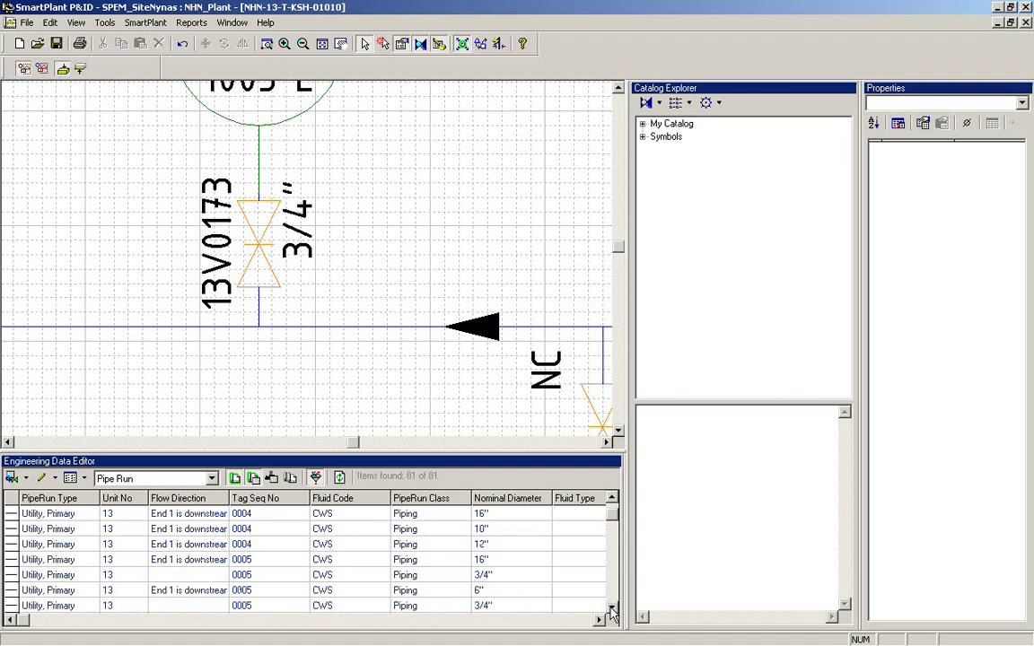
click(14, 575)
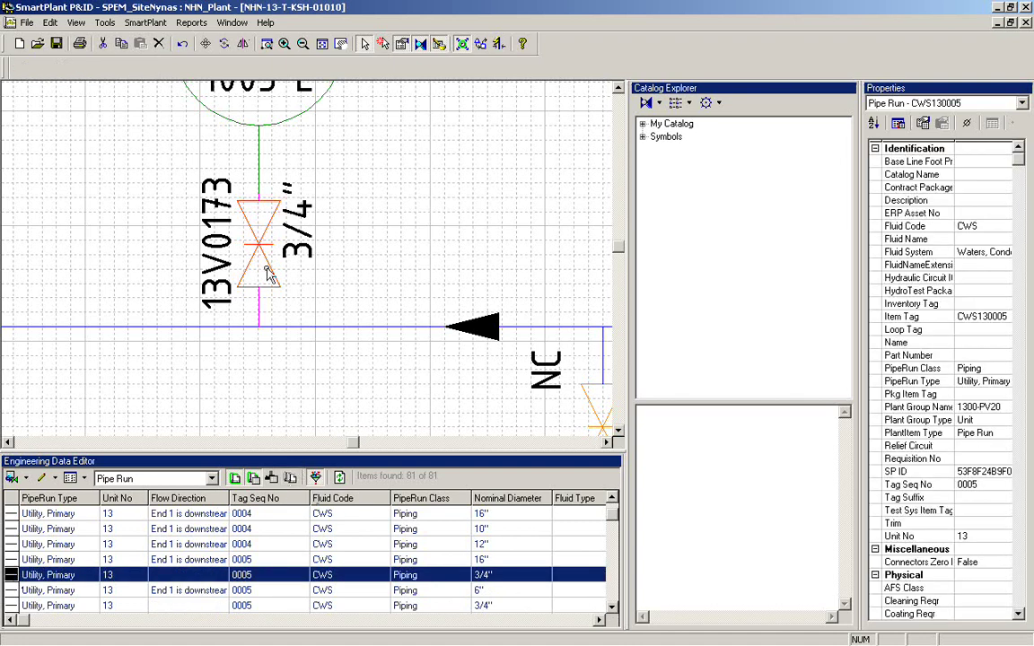
click(327, 46)
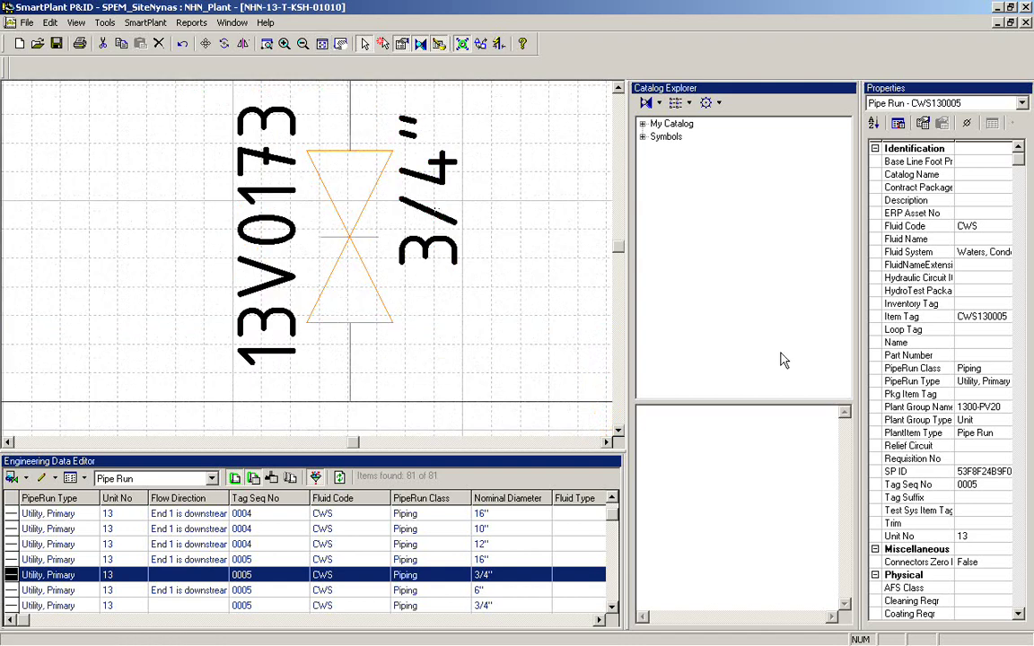
Place a Flow Direction Invisable label from the PIPING Components and Labels symbols on the pipe run just below valve 13V0173
click(642, 137)
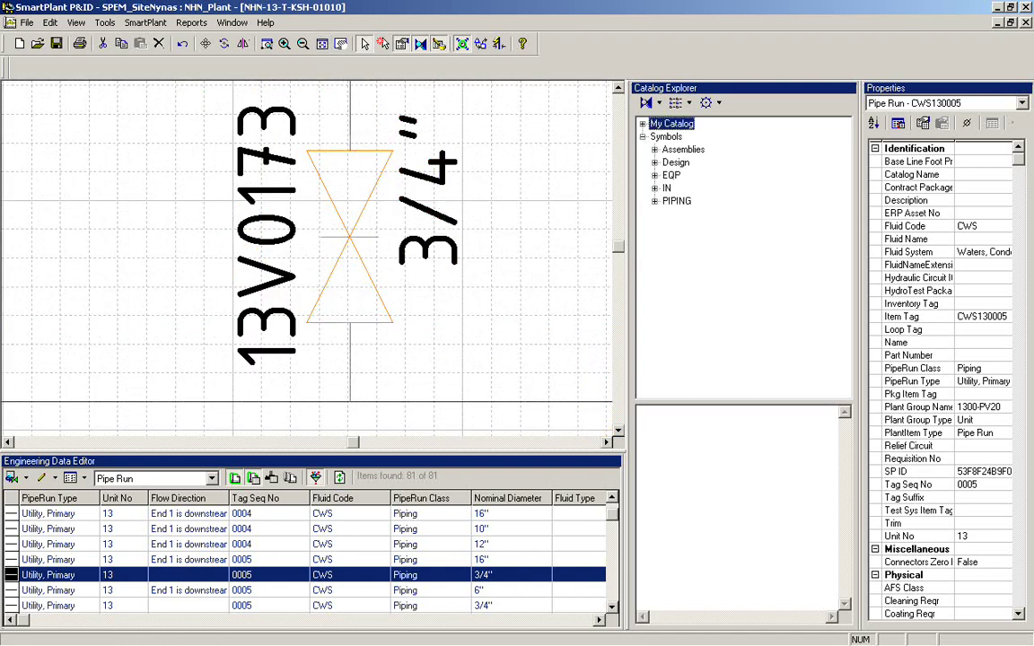
click(655, 201)
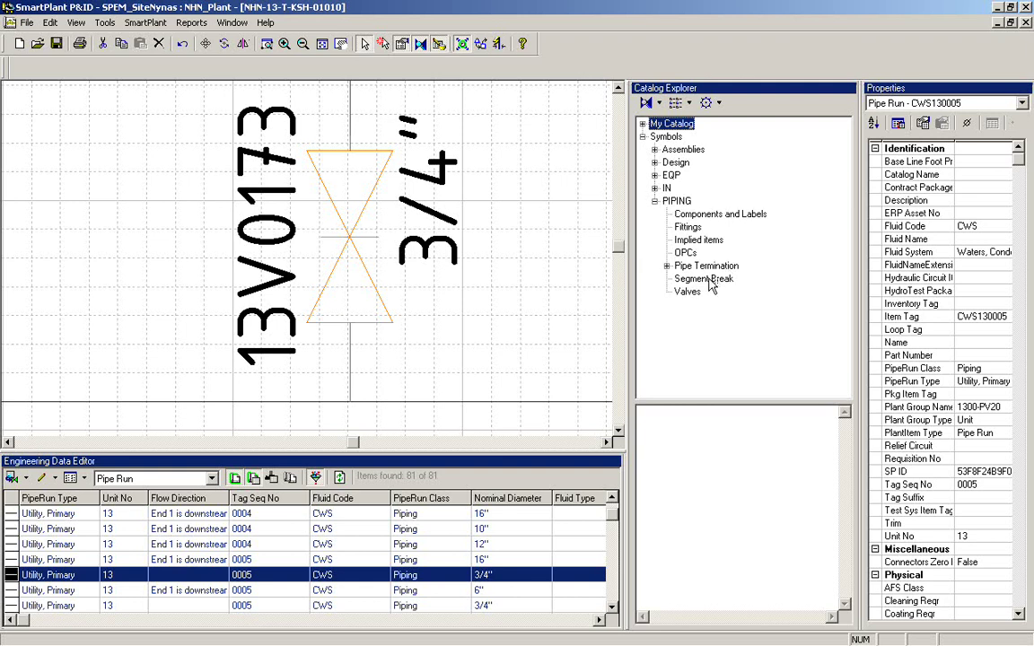
click(708, 213)
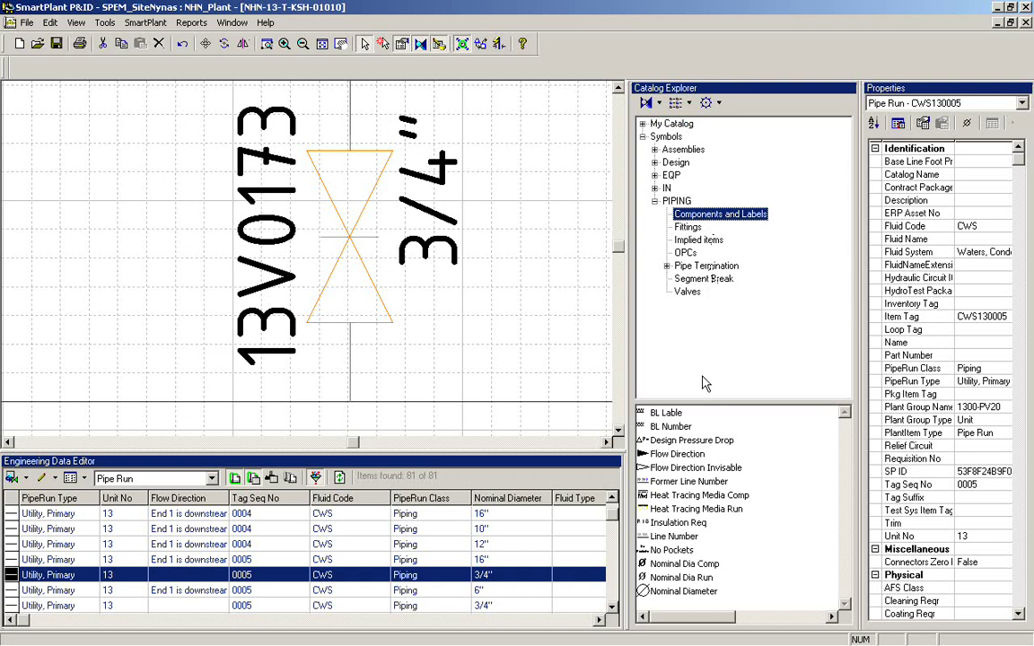
click(691, 469)
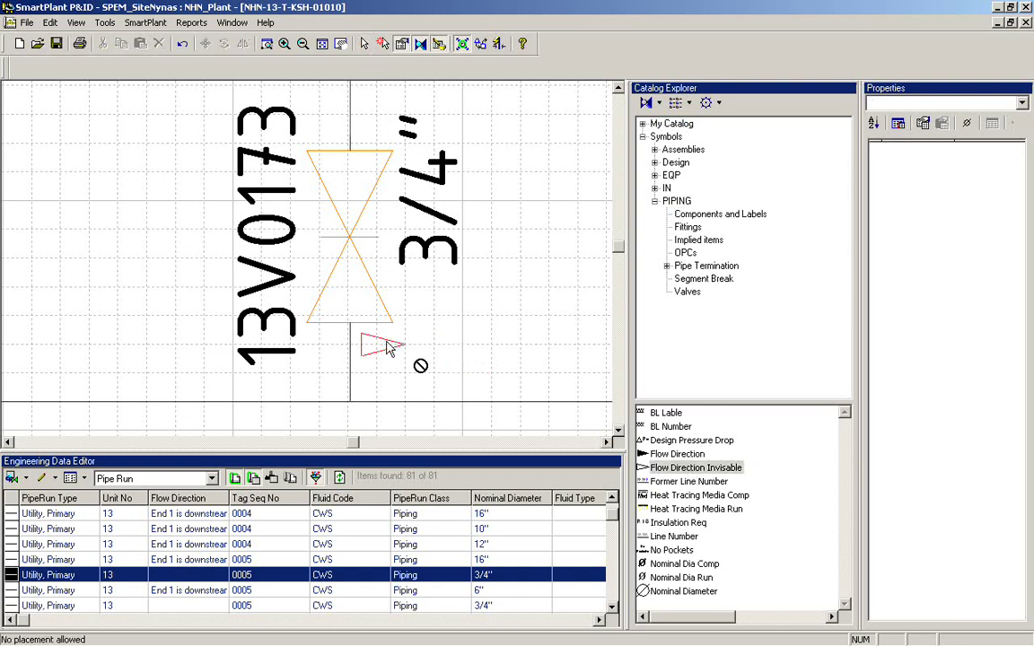
click(351, 328)
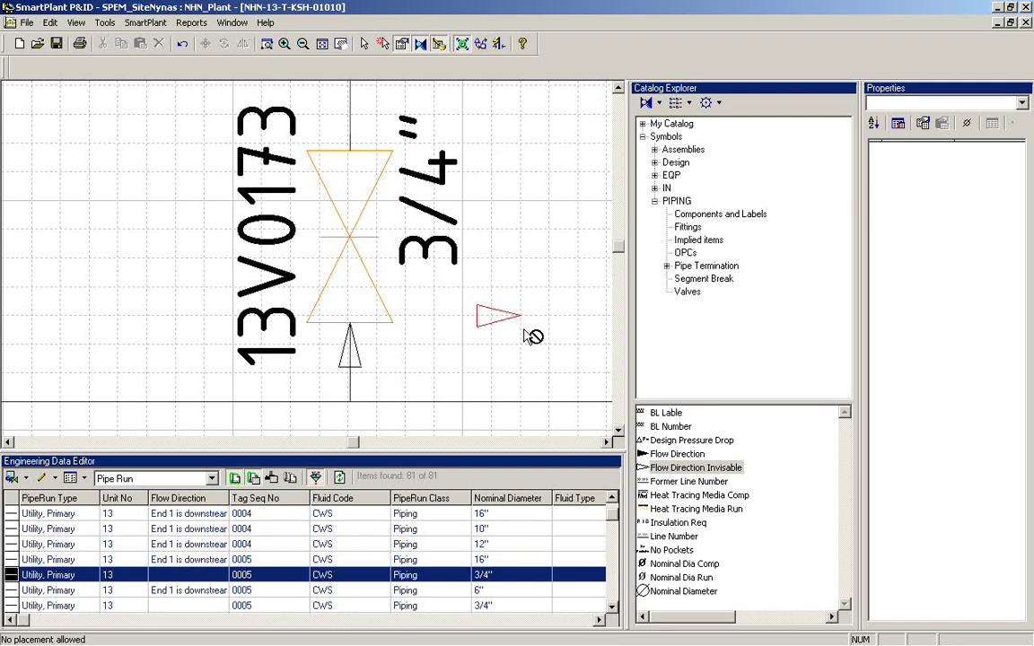
right_click(526, 331)
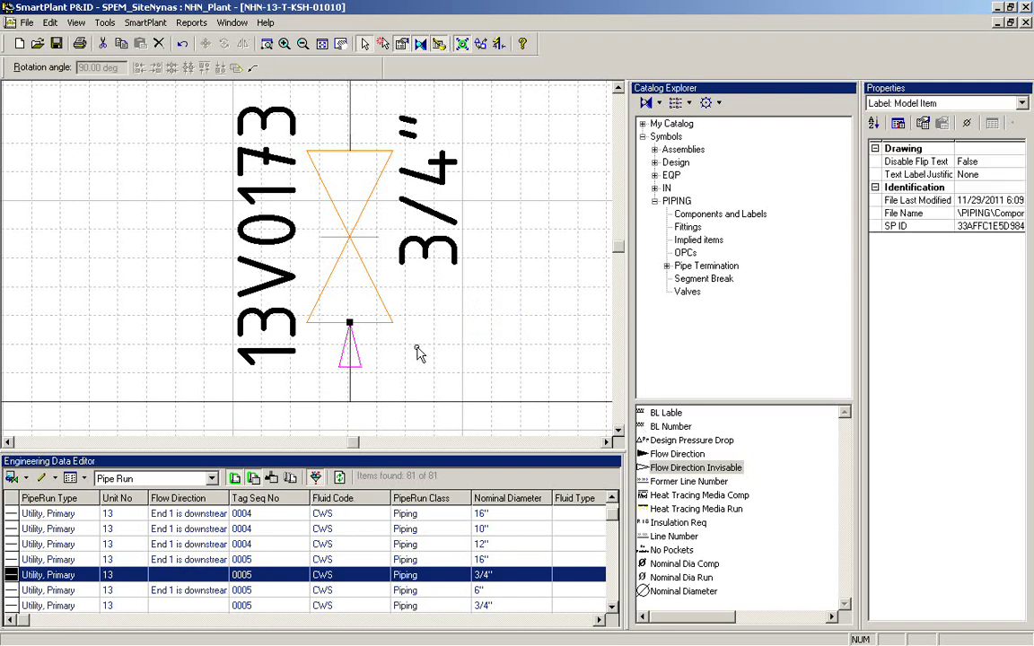
Inspect the Flow Direction property of the pipe run below valve 13V0173 in the shortened property list
click(349, 392)
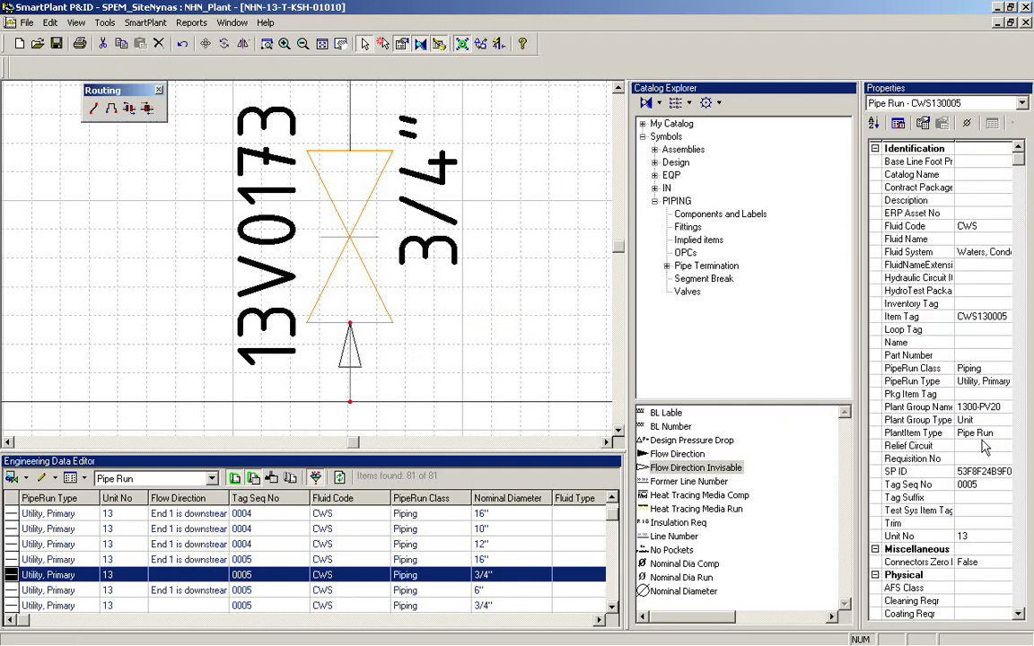
click(898, 124)
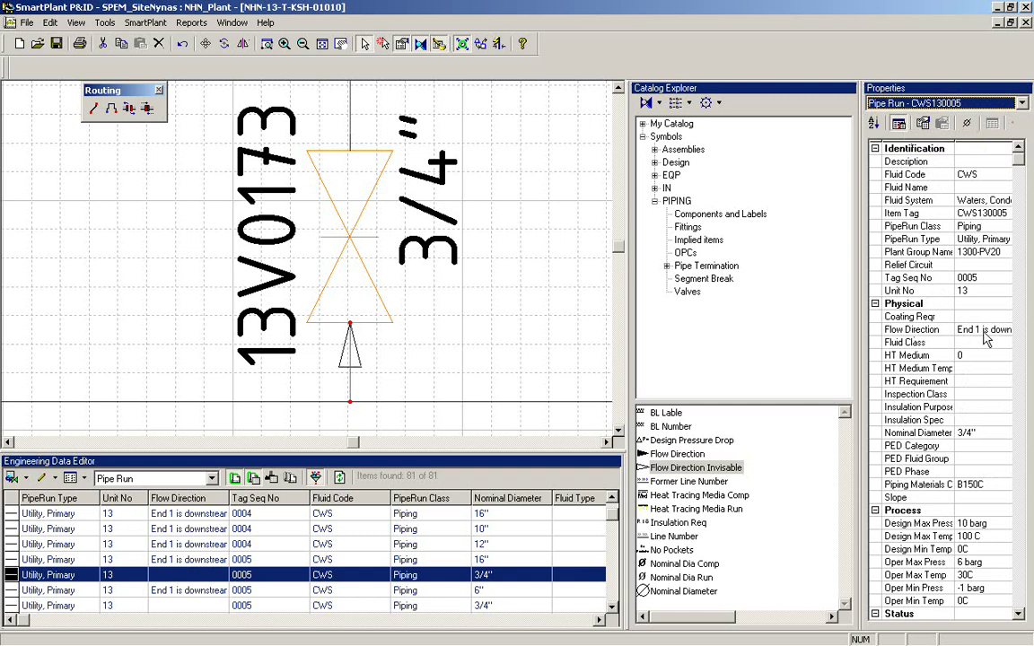
click(910, 329)
click(1005, 330)
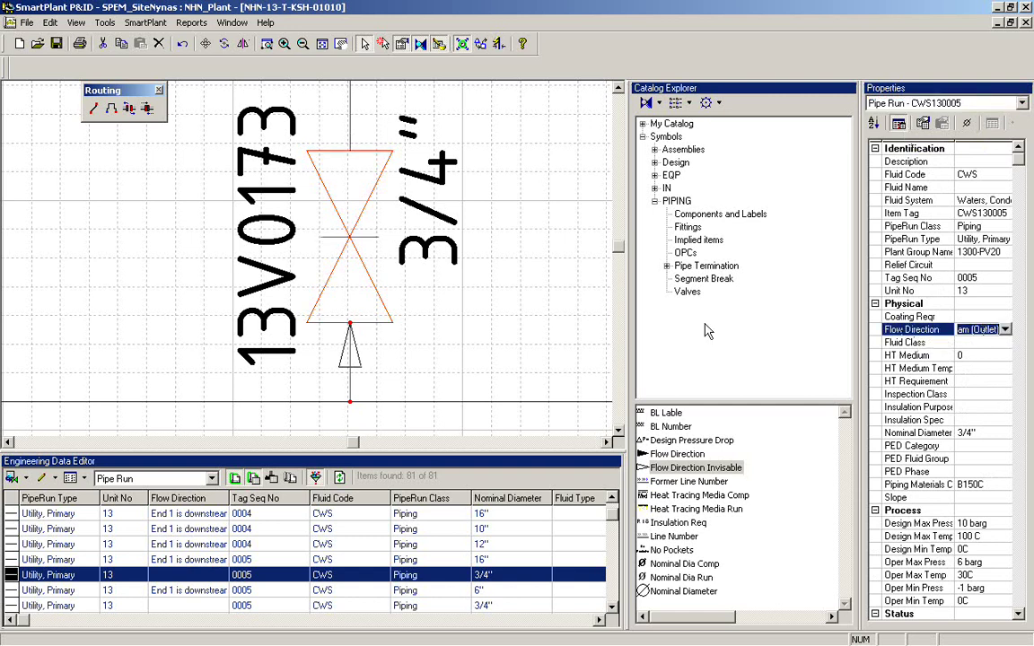
click(561, 272)
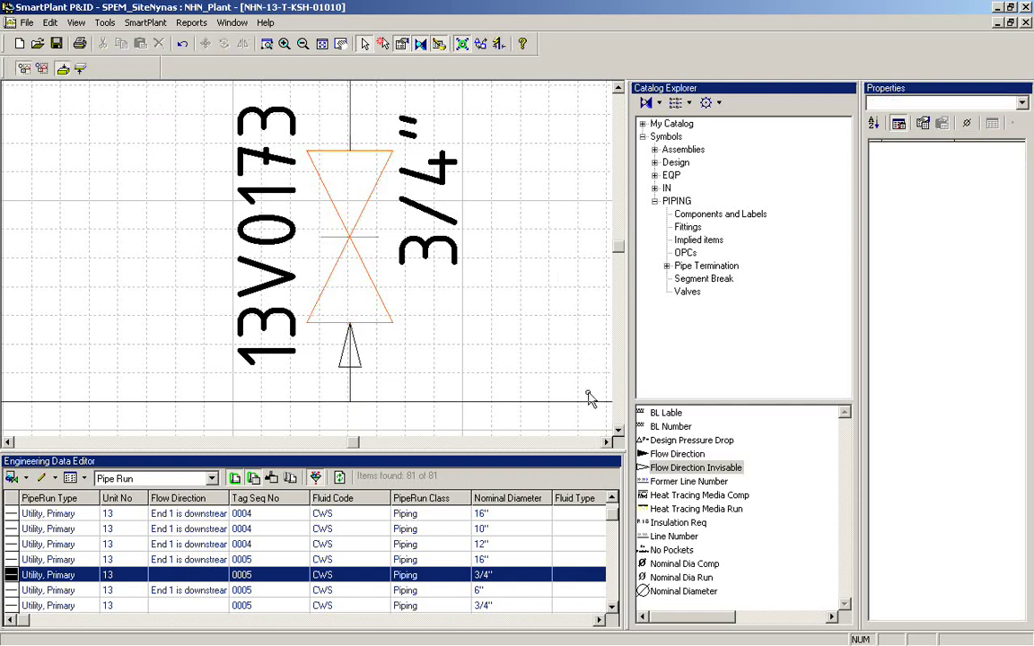
Reapply the Active Pipe Runs Unit 1300 filter to refresh the pipe run table
click(607, 442)
click(607, 442)
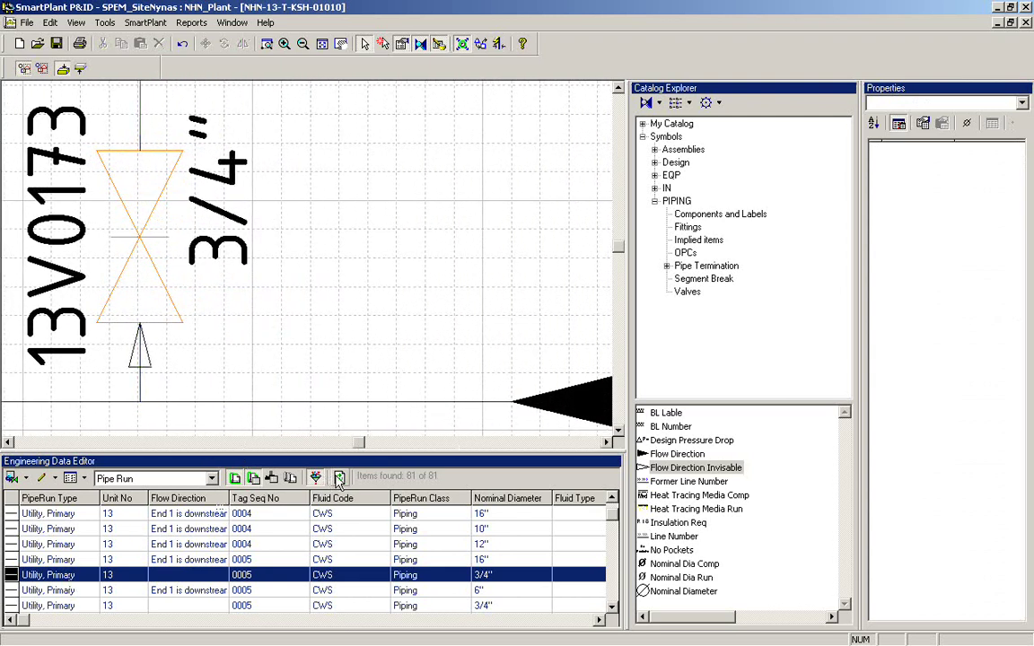
click(316, 478)
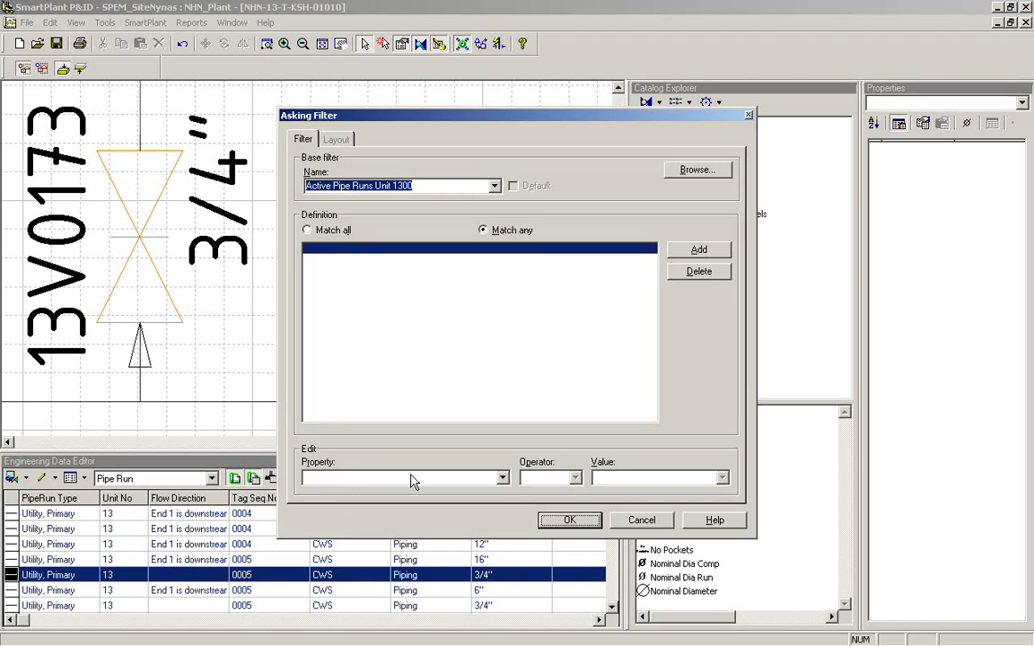
click(569, 520)
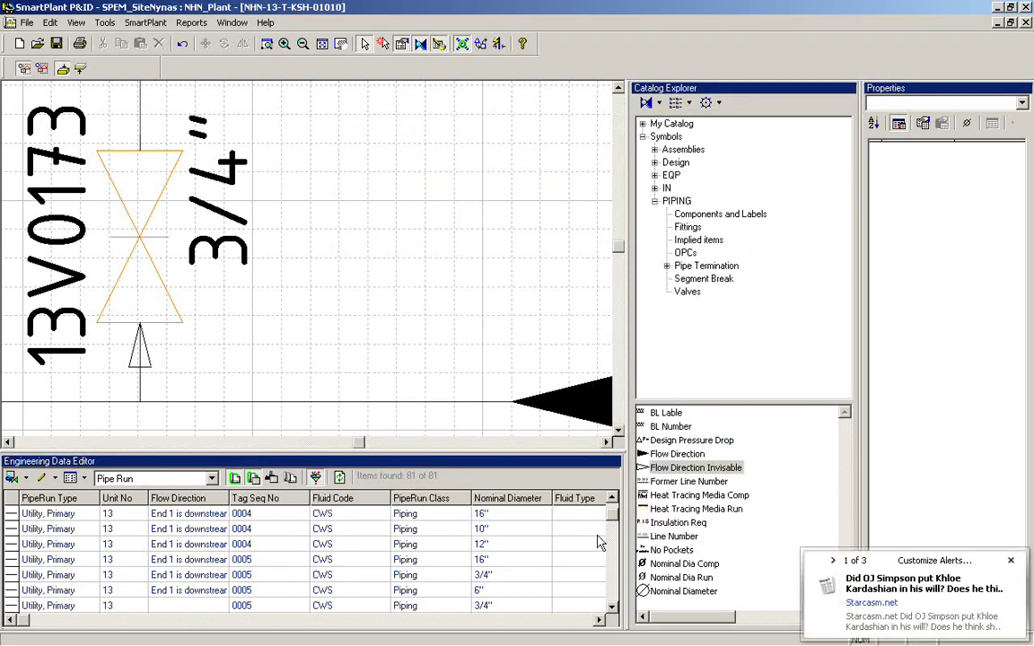
Select the next 3/4" pipe run with sequence number 0005 and a blank flow direction, and fit it in the drawing view
click(612, 499)
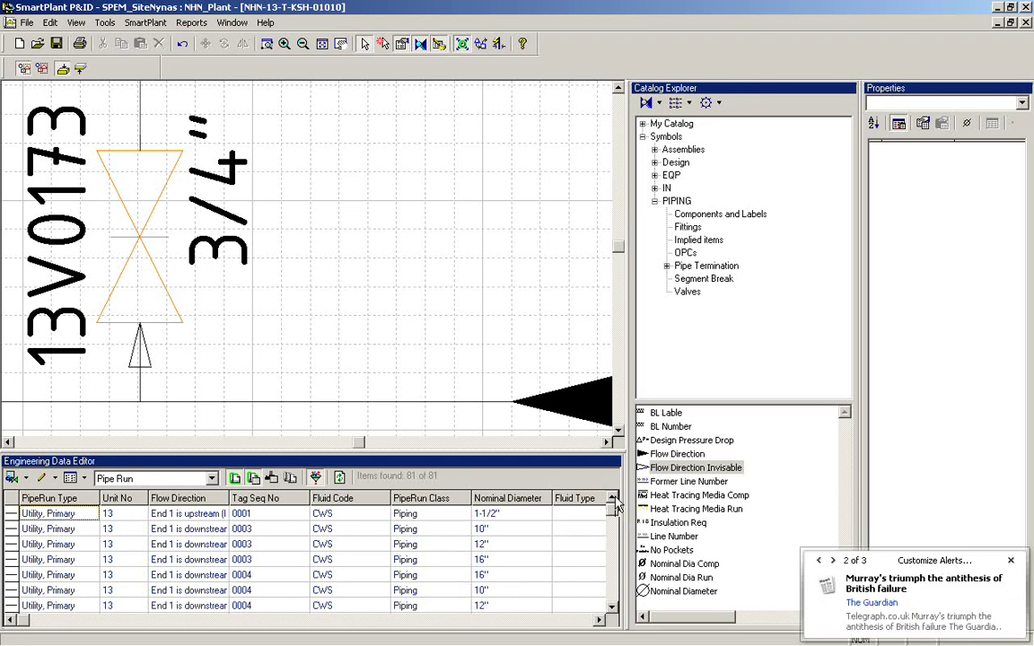
click(611, 606)
click(611, 606)
click(611, 606)
click(614, 607)
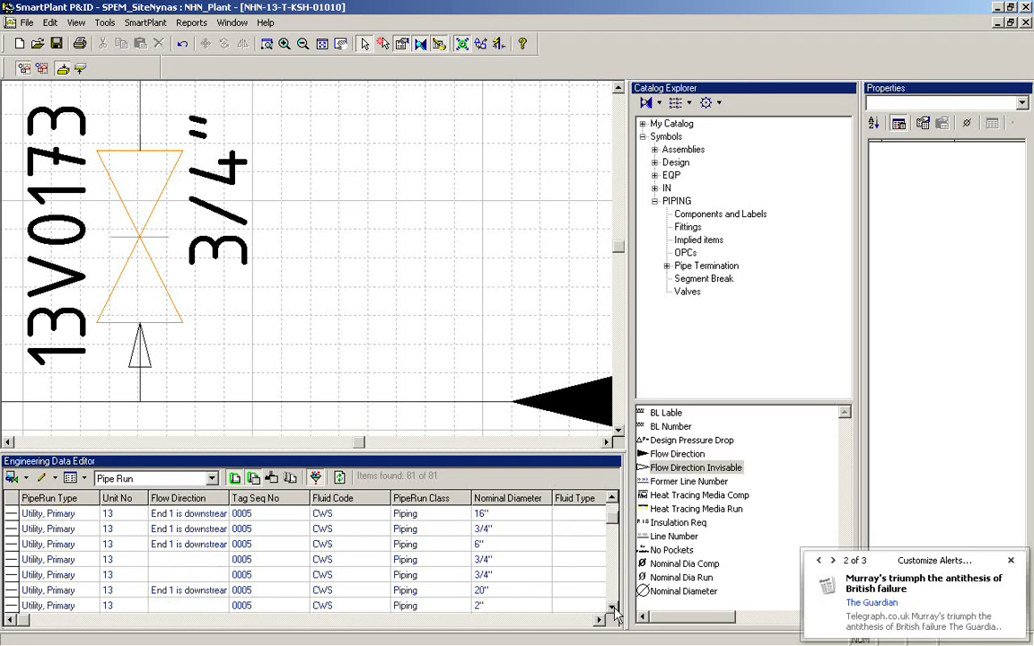
click(13, 563)
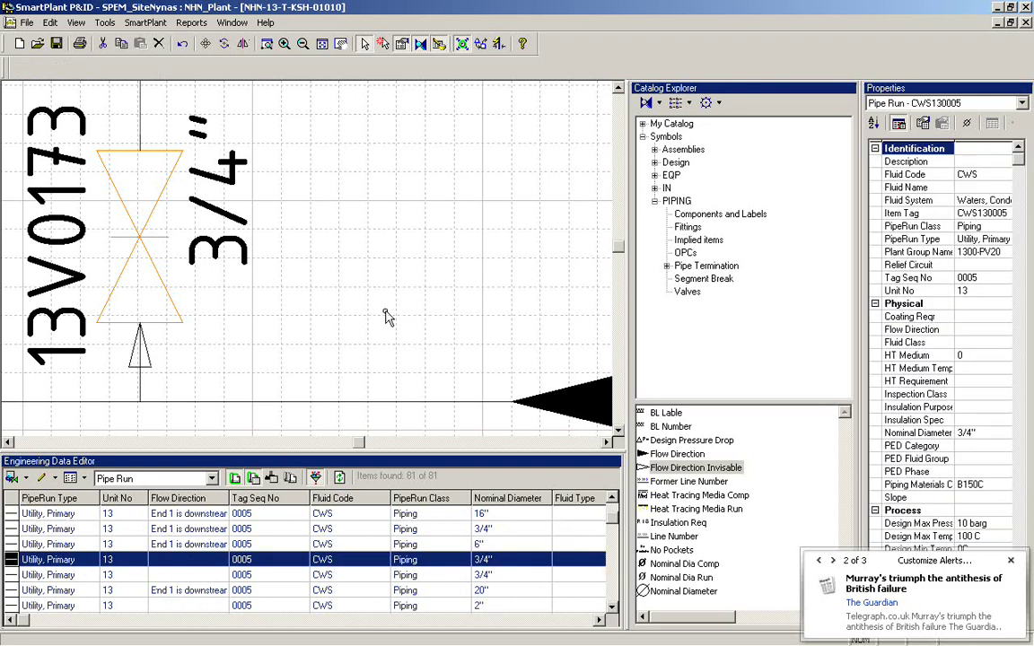
click(324, 49)
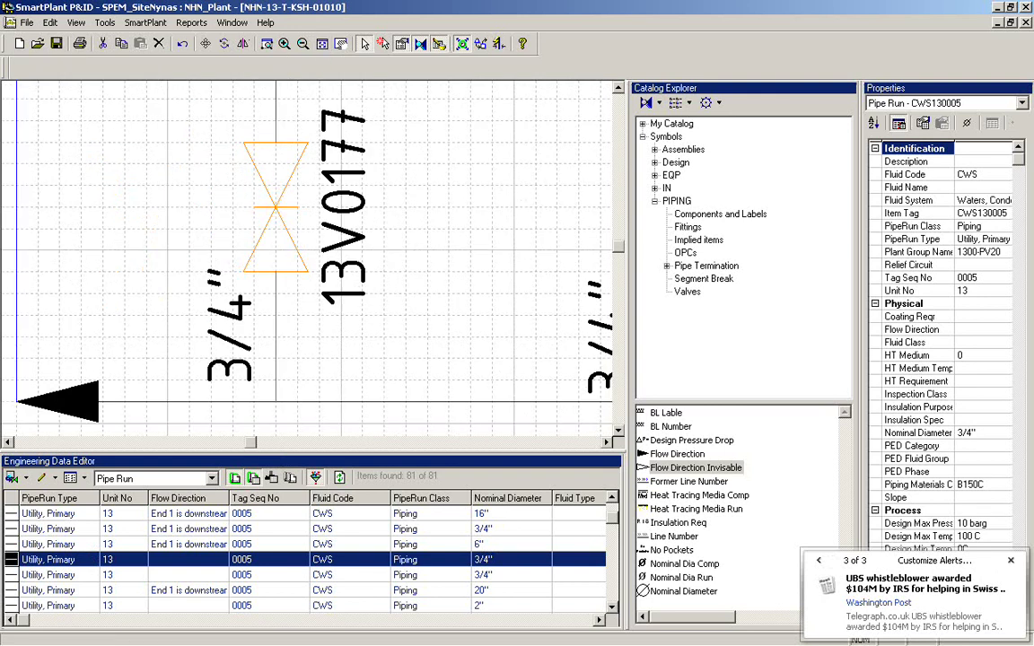
Place a Flow Direction Invisable label on the pipe run just below valve 13V0177
click(668, 469)
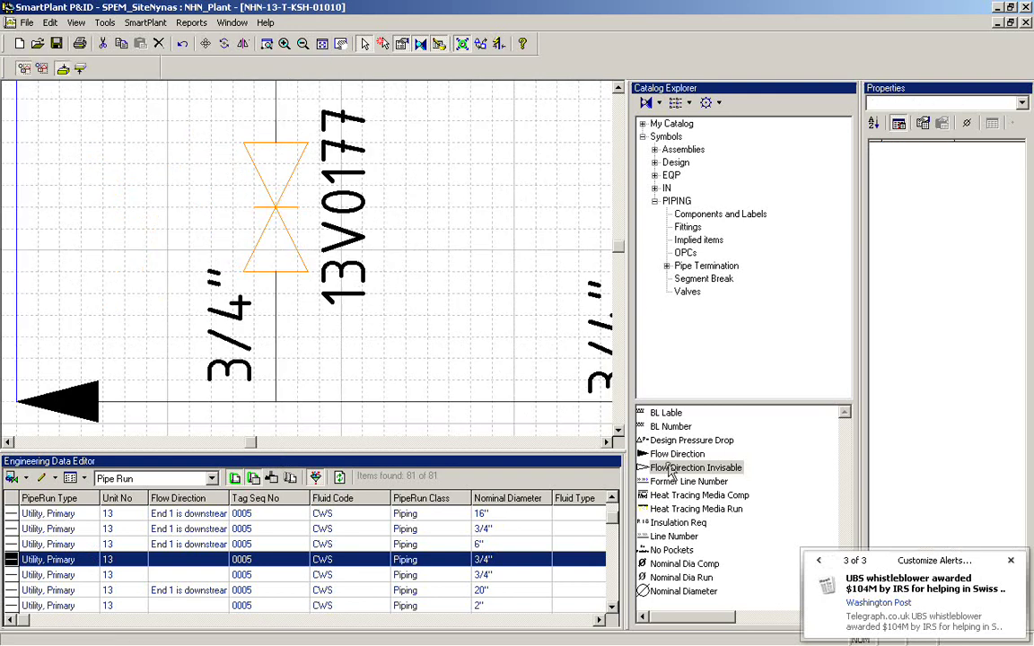
click(278, 272)
click(619, 97)
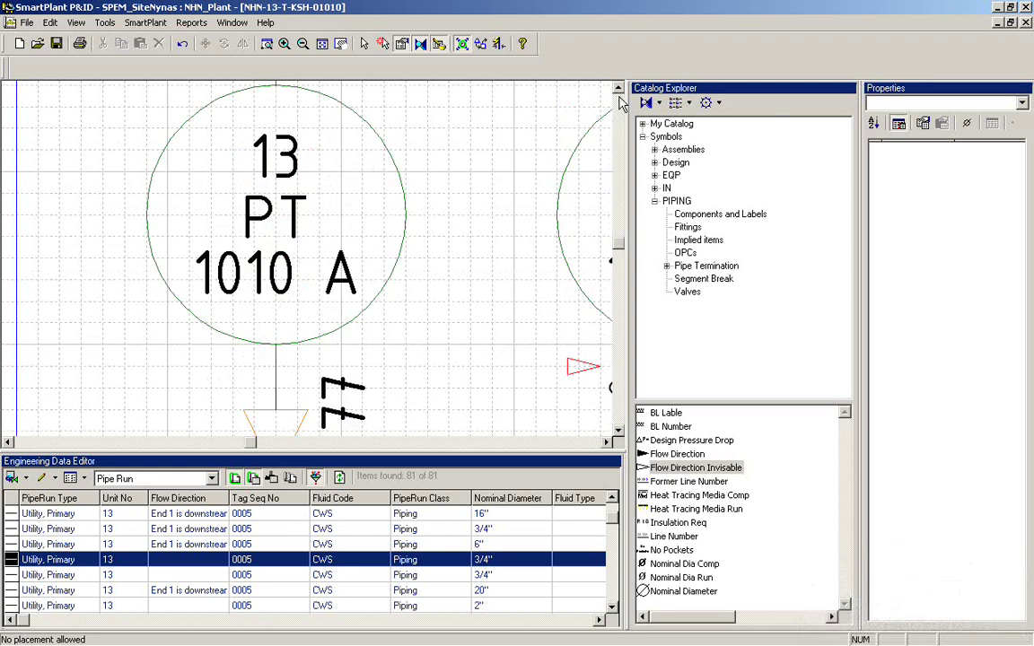
click(618, 386)
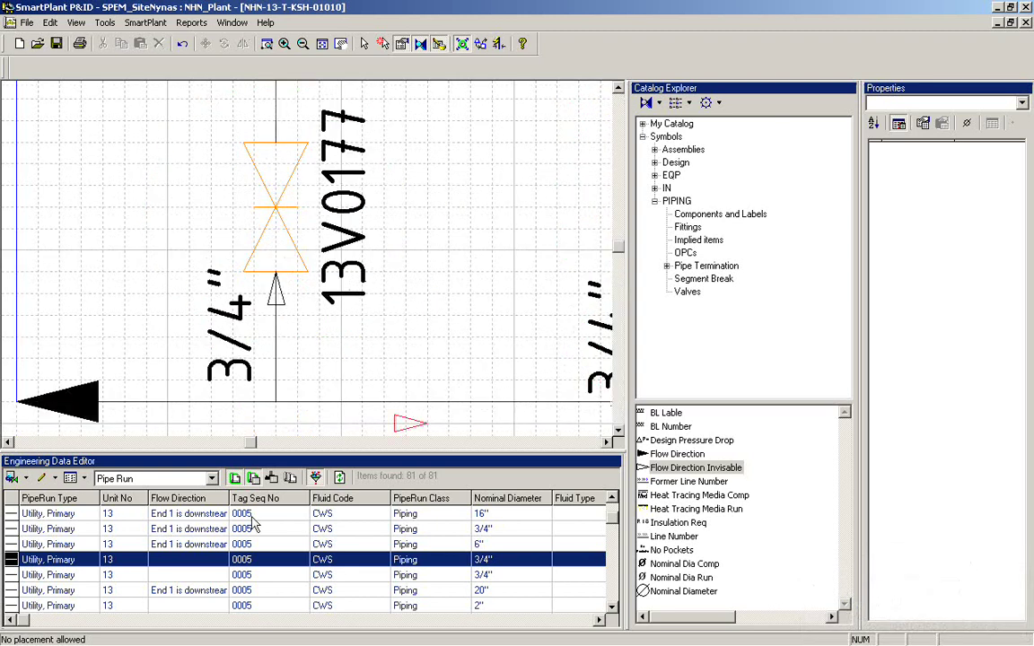
Place a Flow Direction Invisable label on the next blank 3/4" pipe run of sequence 0005, just below valve 13V0176
click(15, 575)
key(Escape)
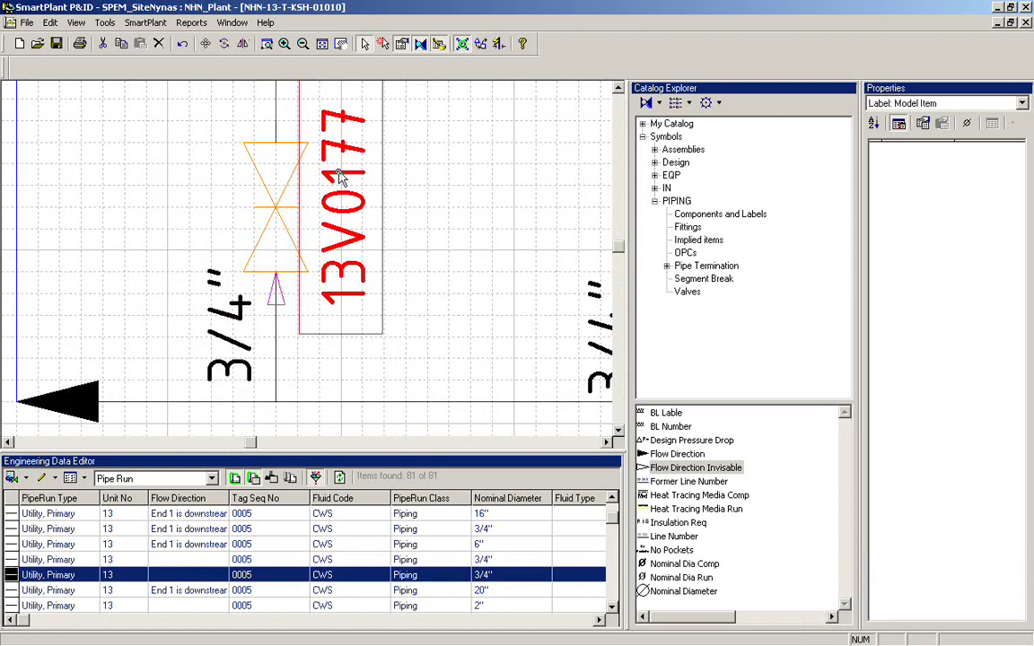
click(323, 45)
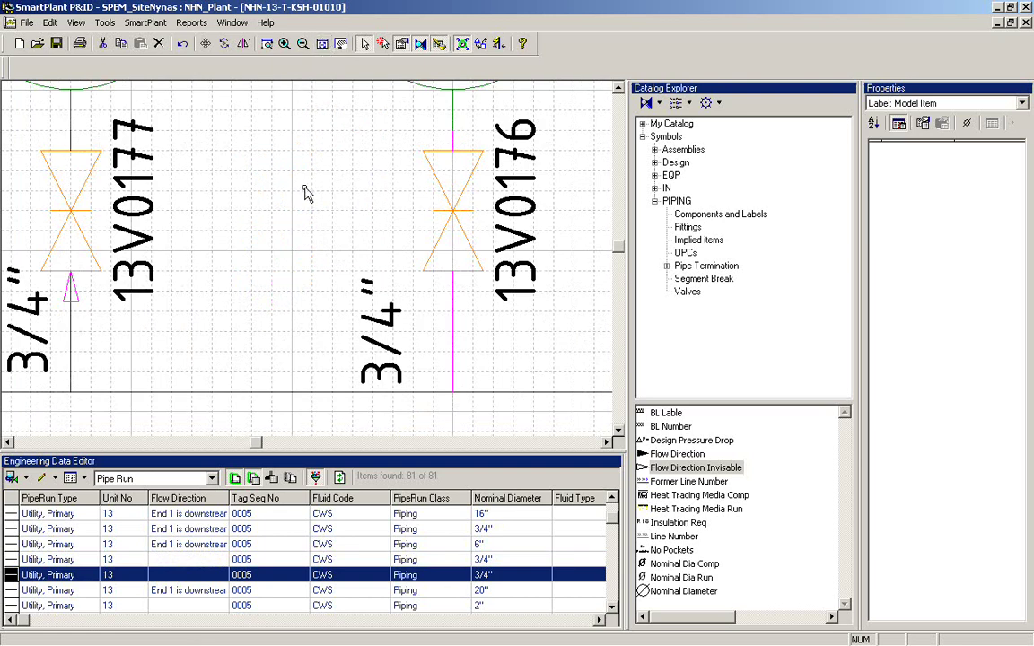
click(682, 468)
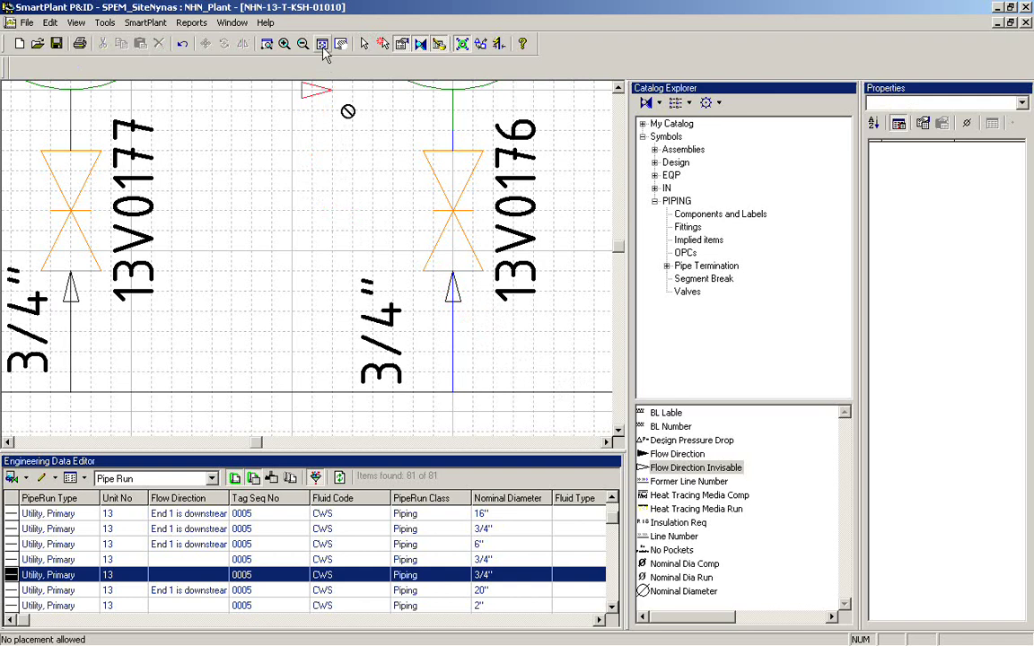
Requery the pipe run table with the Active Pipe Runs Unit 1300 filter
click(12, 607)
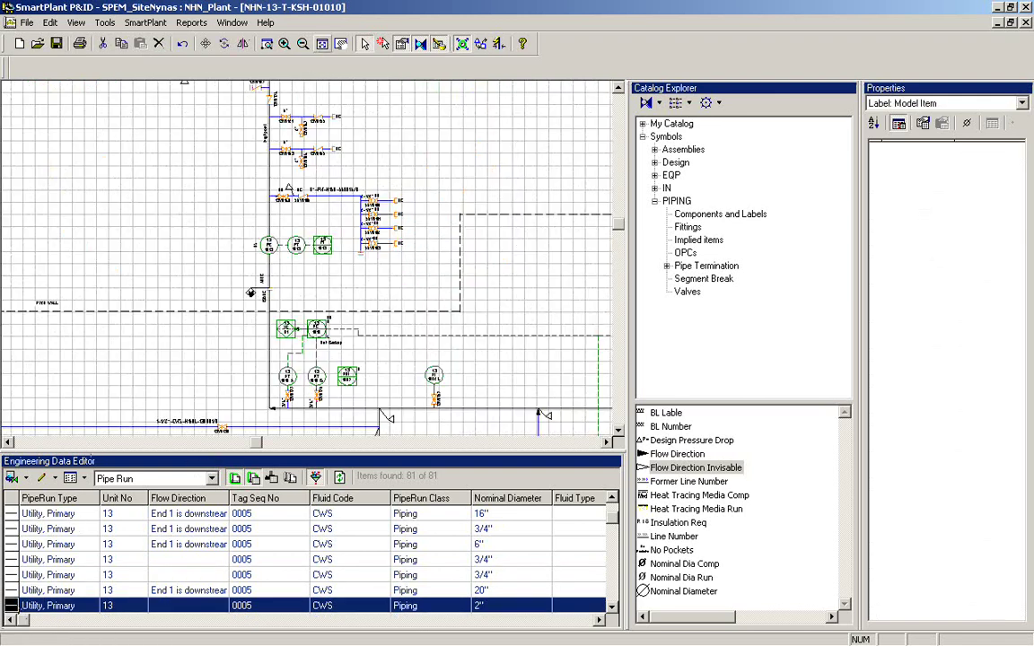
click(324, 46)
click(416, 305)
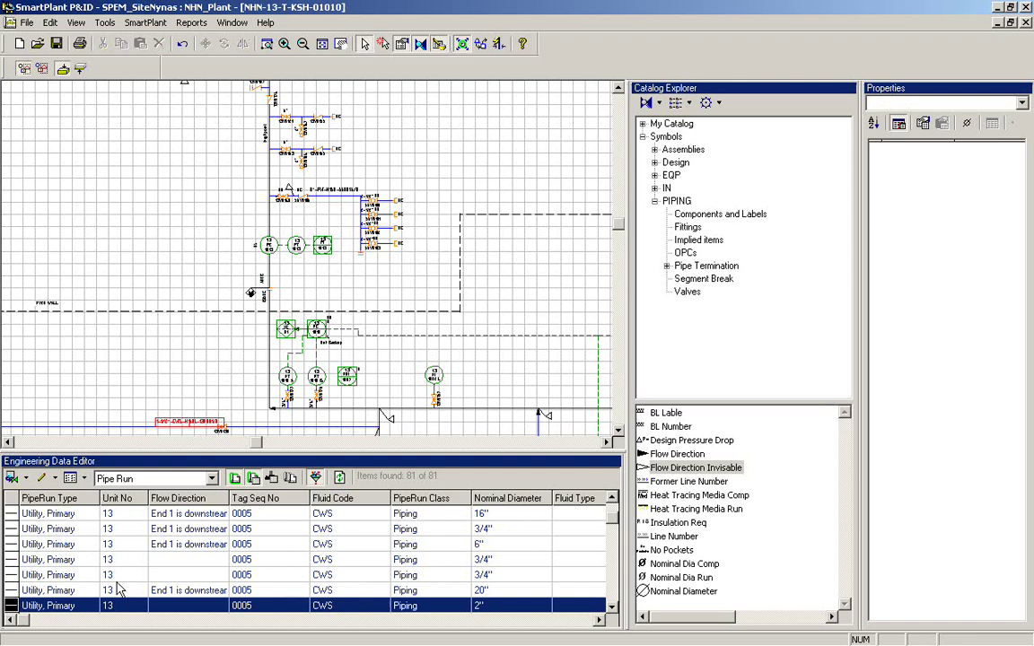
ctrl+click(11, 574)
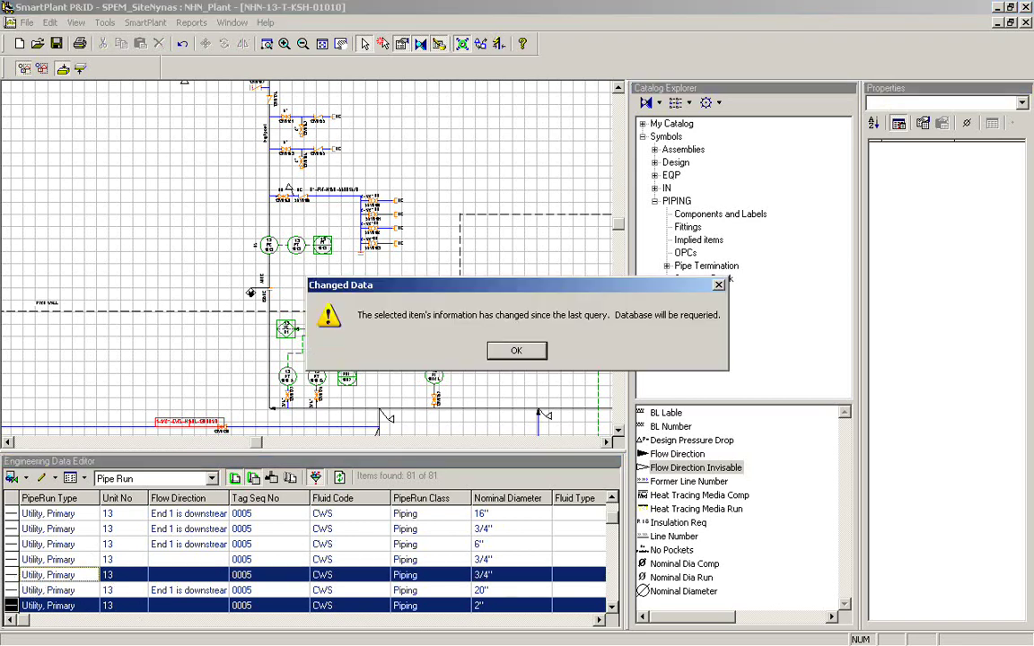
click(528, 354)
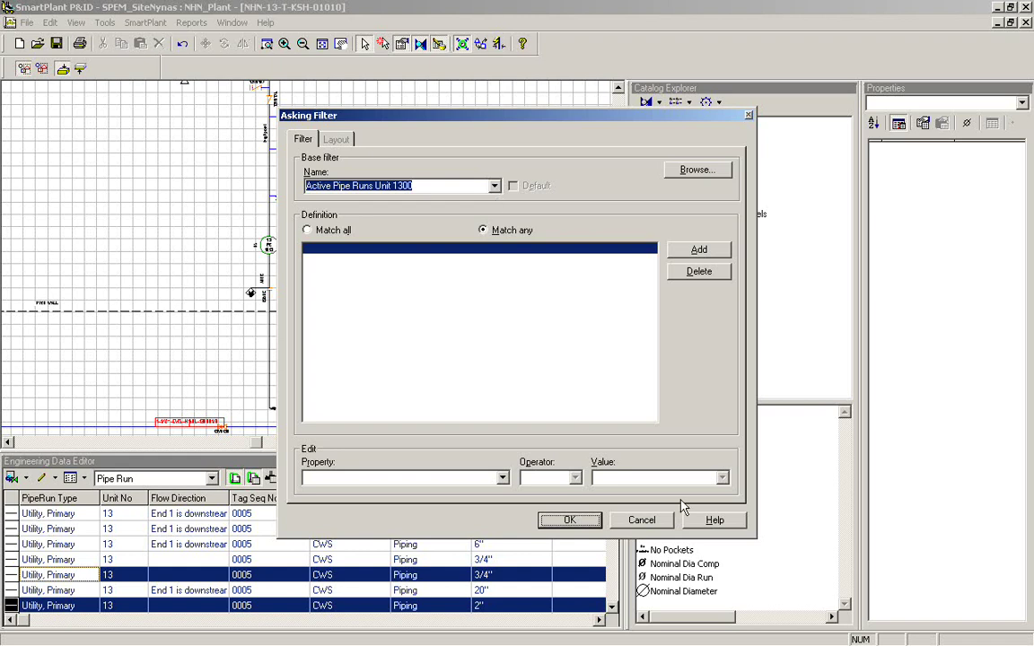
key(Return)
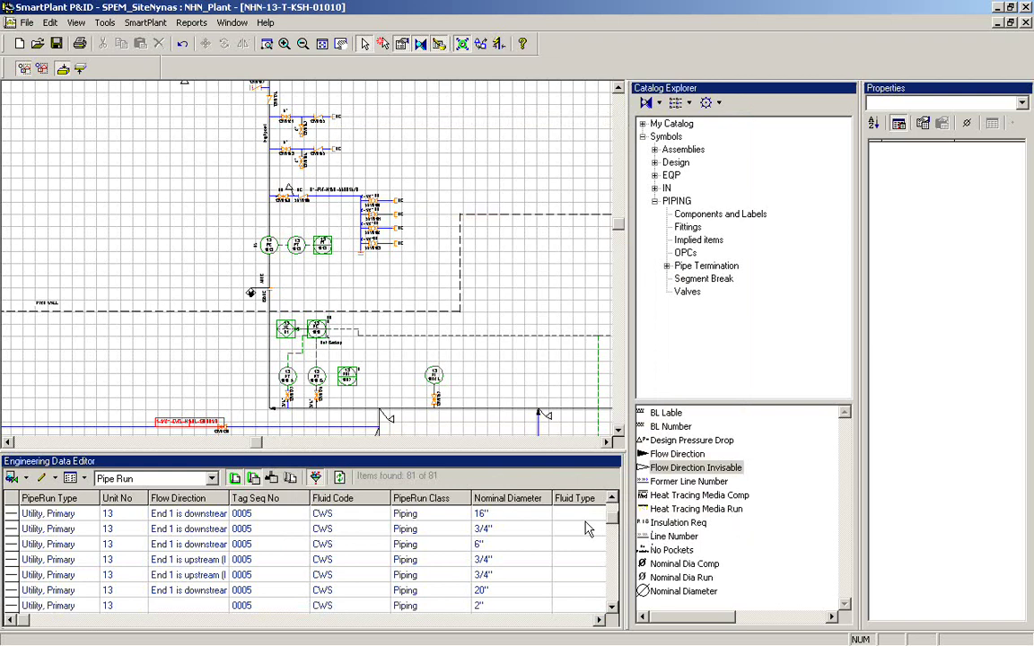
Place a Flow Direction Invisable label on the blank 2" pipe run of sequence 0005, just above valve 13V0147
click(611, 606)
click(611, 606)
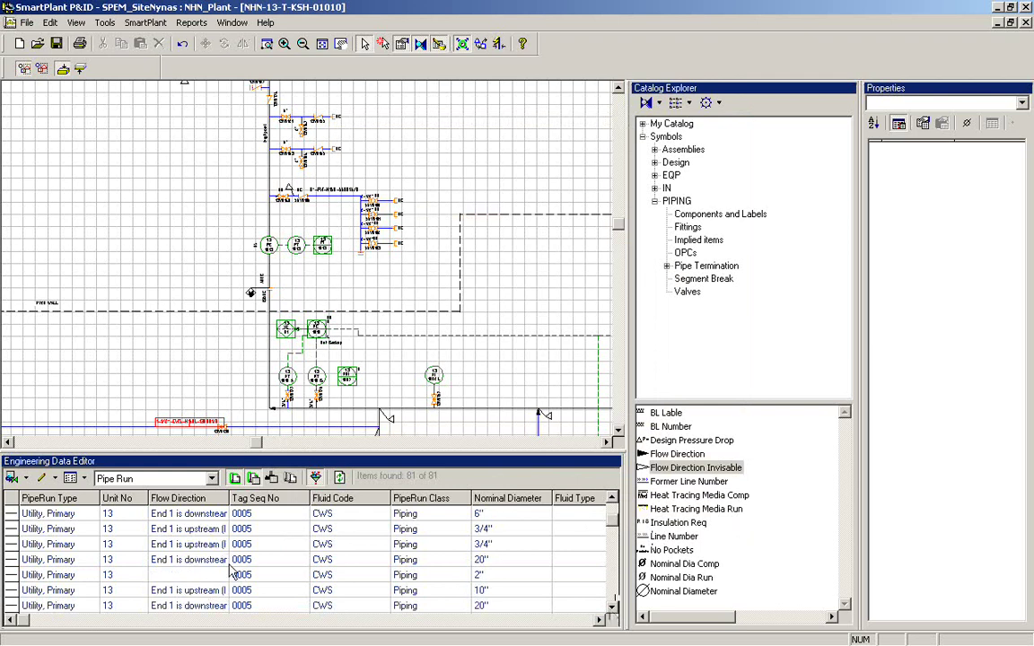
click(13, 575)
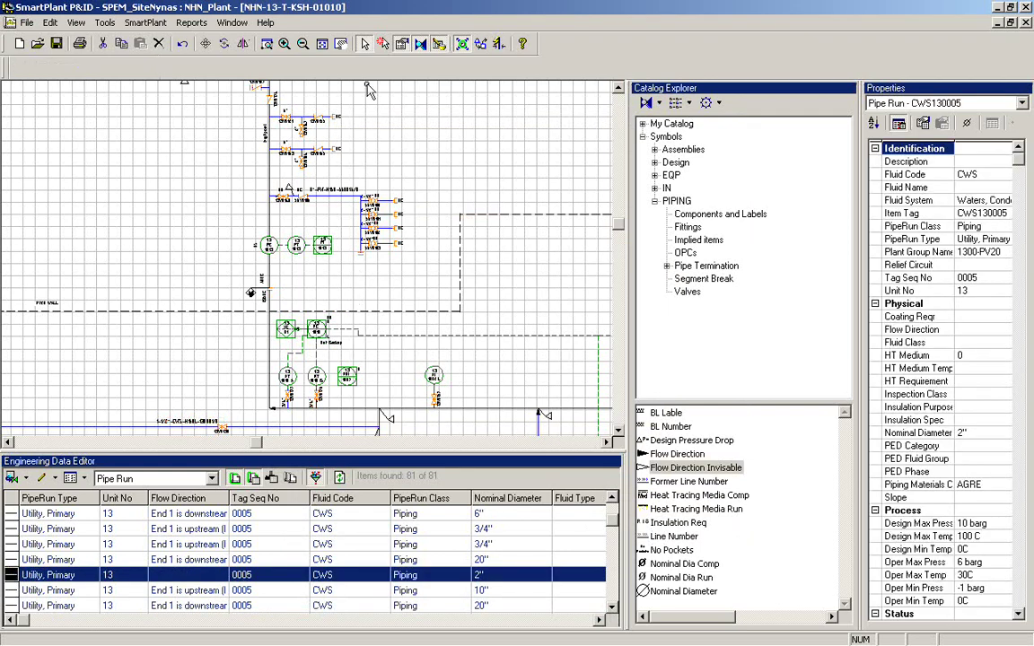
click(323, 45)
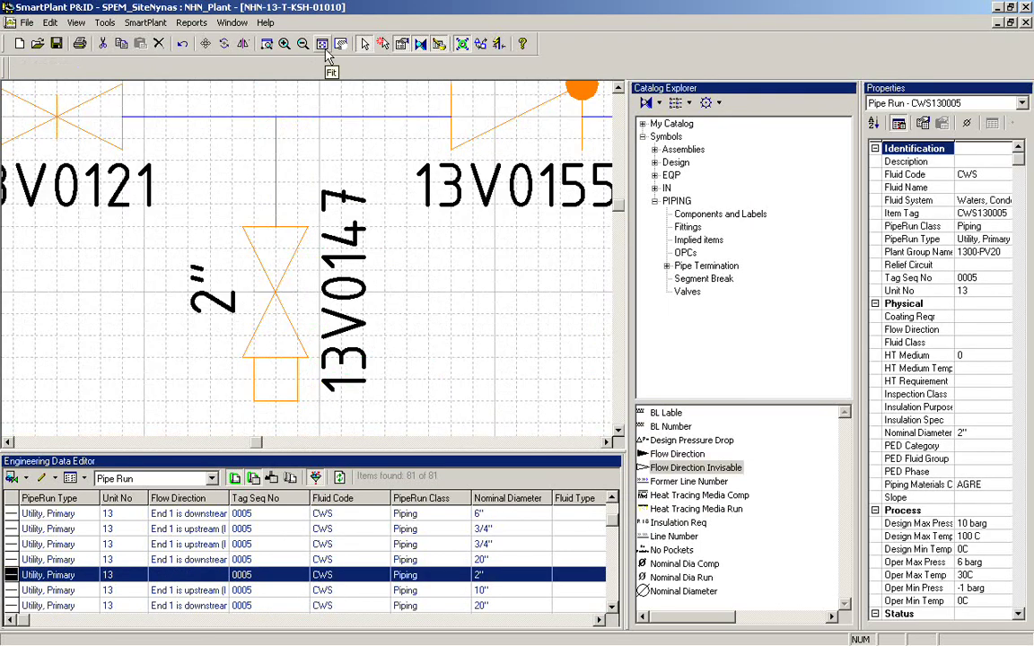
click(696, 467)
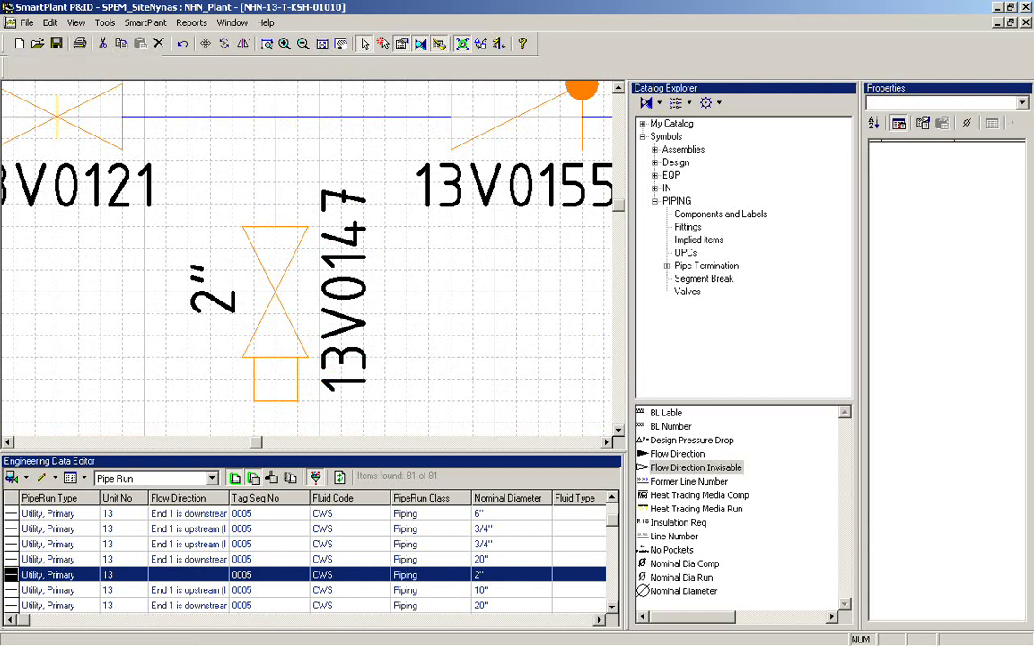
click(278, 224)
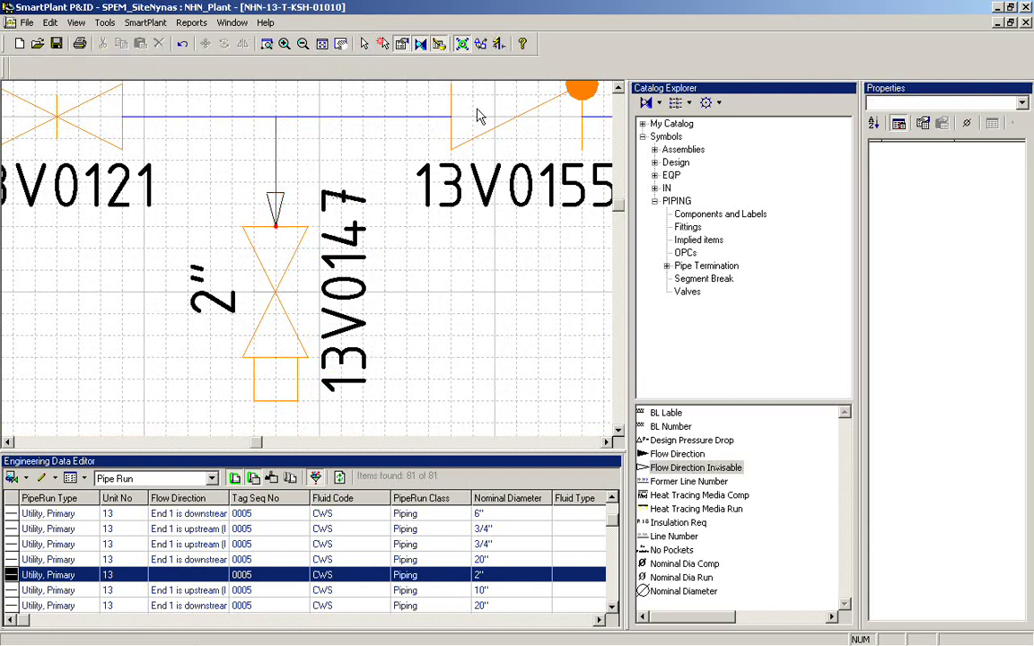
Turn on AutoFilter for the pipe run table and show only rows with a blank Flow Direction
click(610, 592)
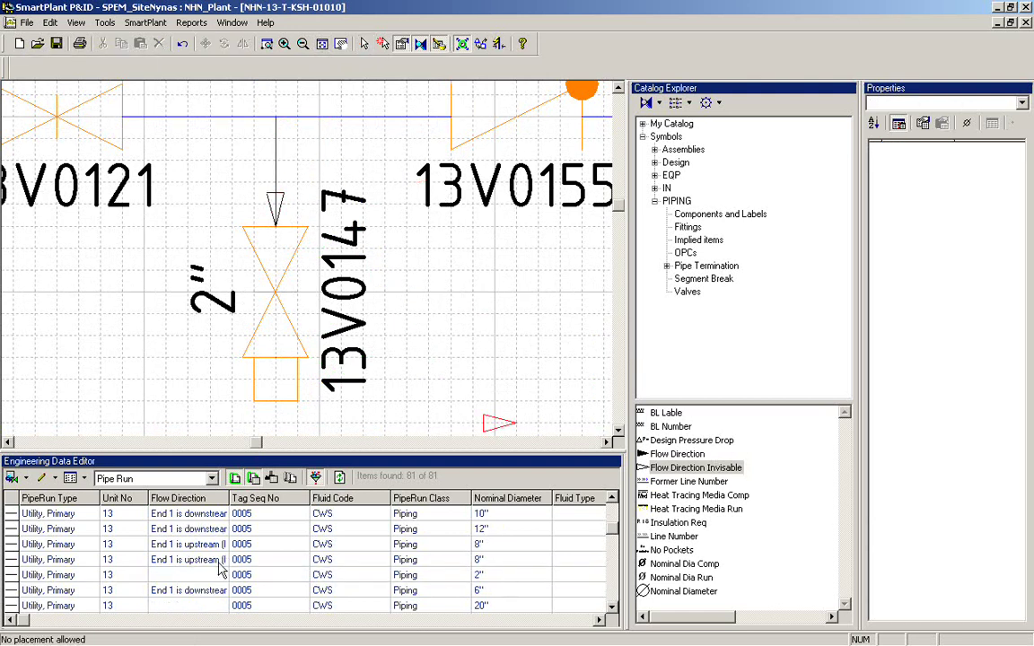
click(13, 576)
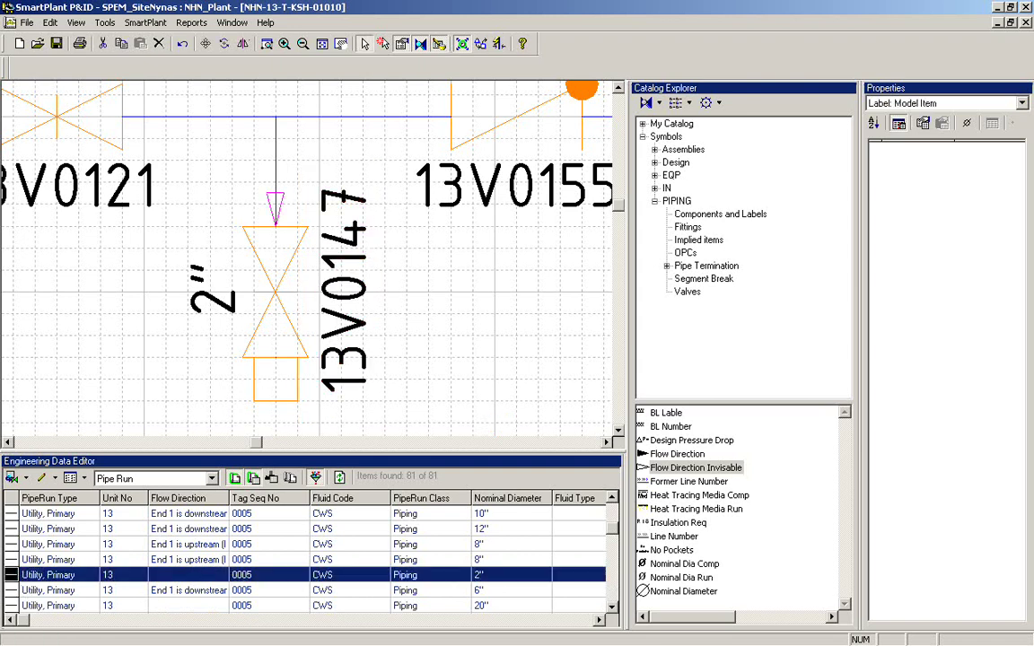
click(85, 478)
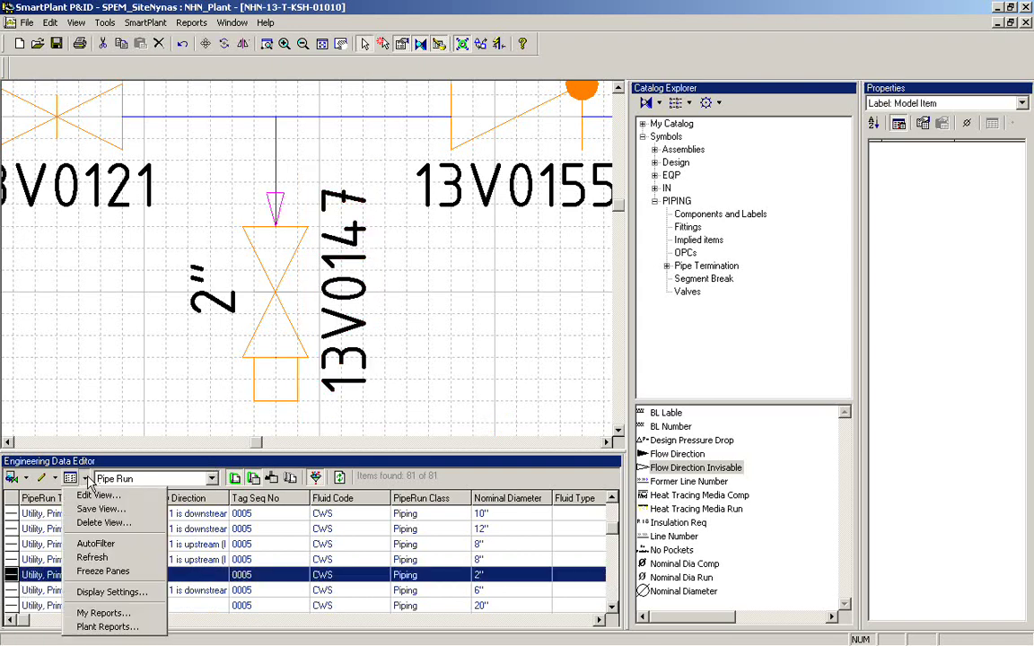
click(95, 543)
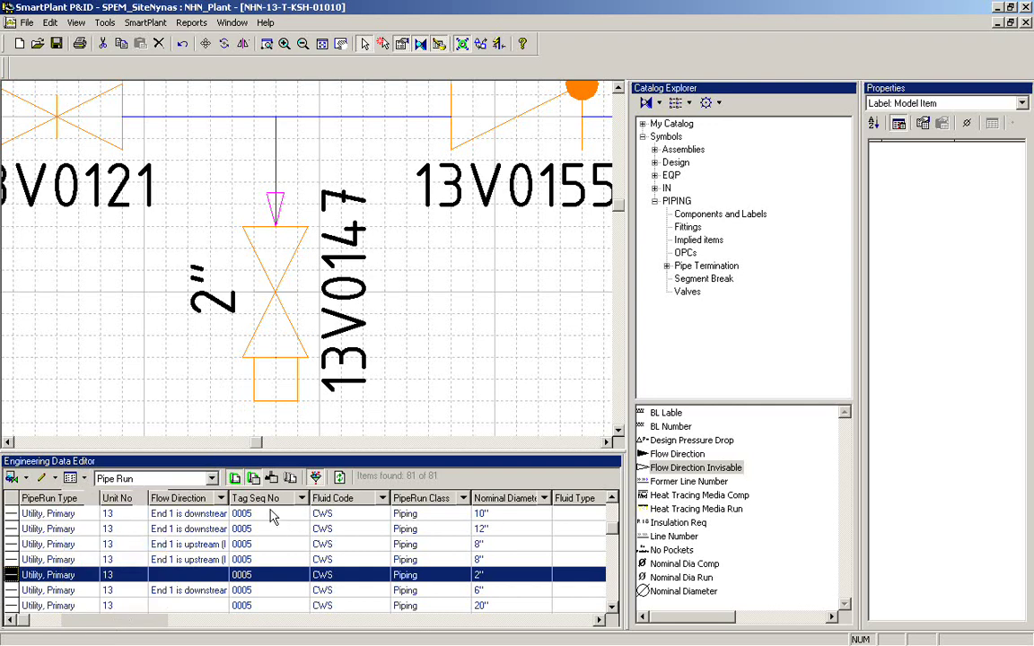
click(221, 498)
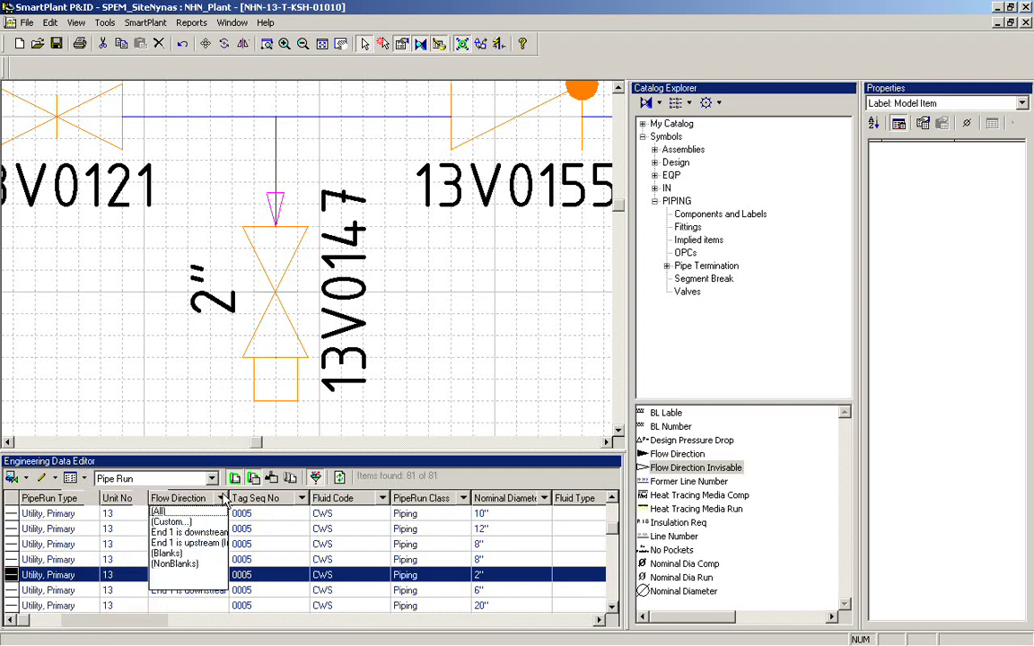
click(172, 553)
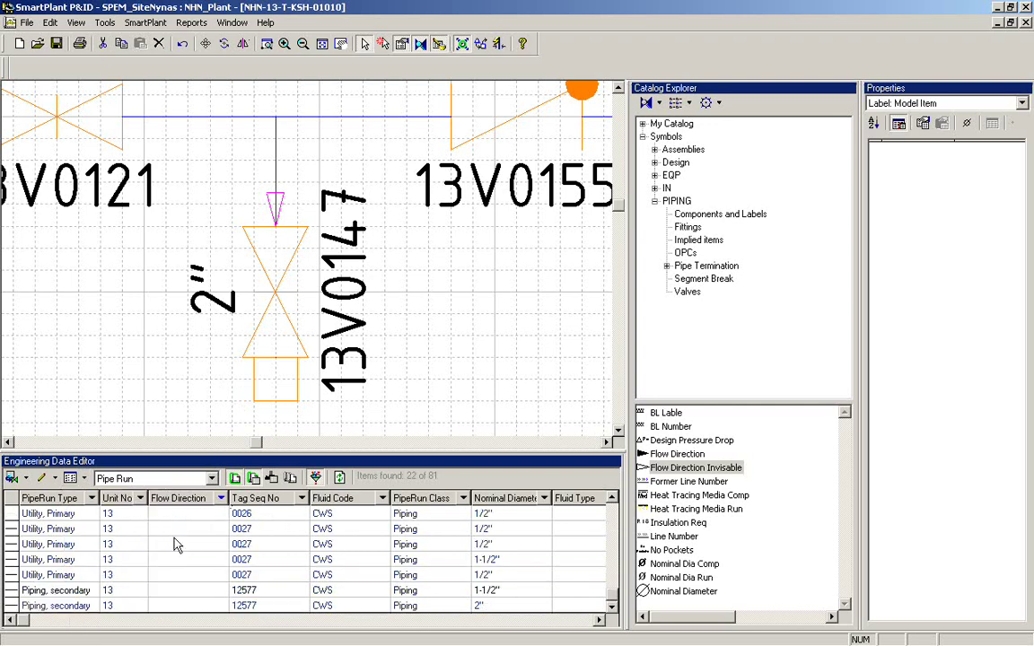
Place a Flow Direction Invisable label on the 1/2" pipe run of sequence 0026, pointing into valve 13V0160
click(11, 513)
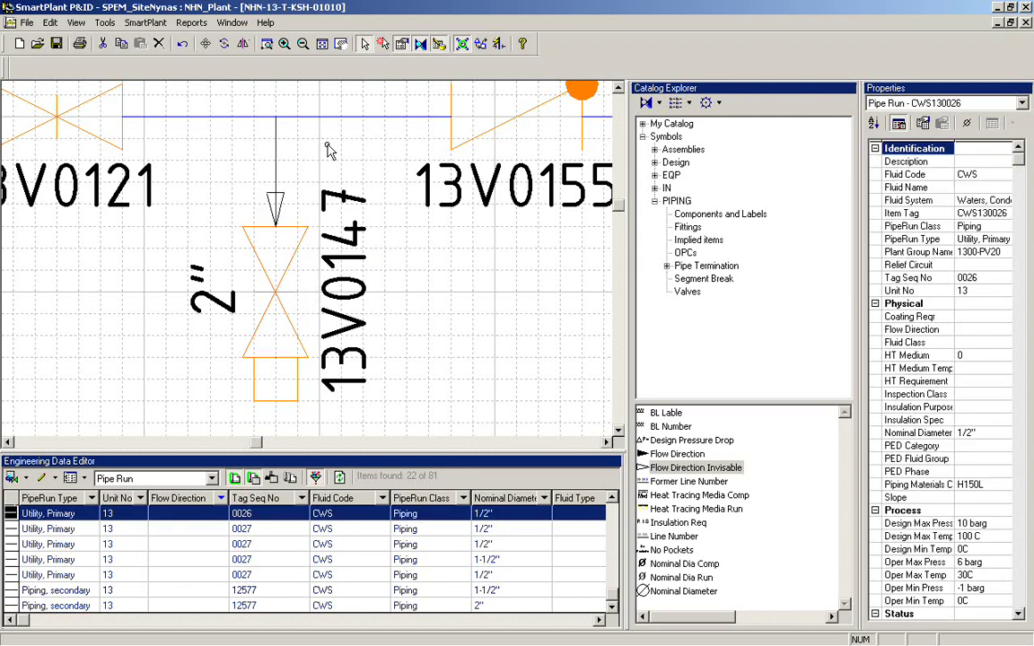
click(325, 48)
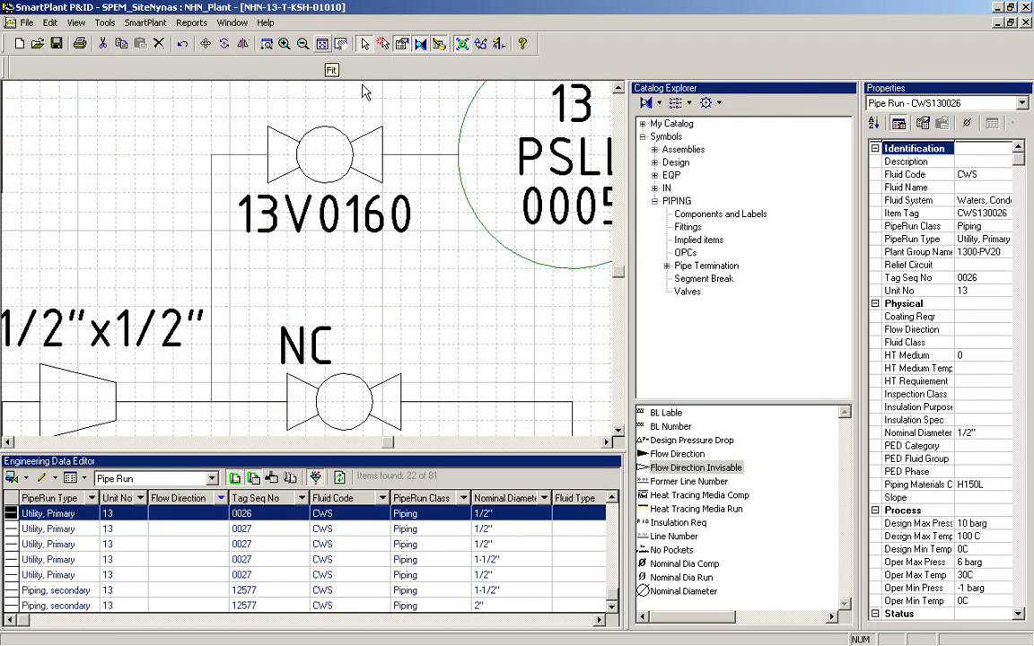
click(699, 470)
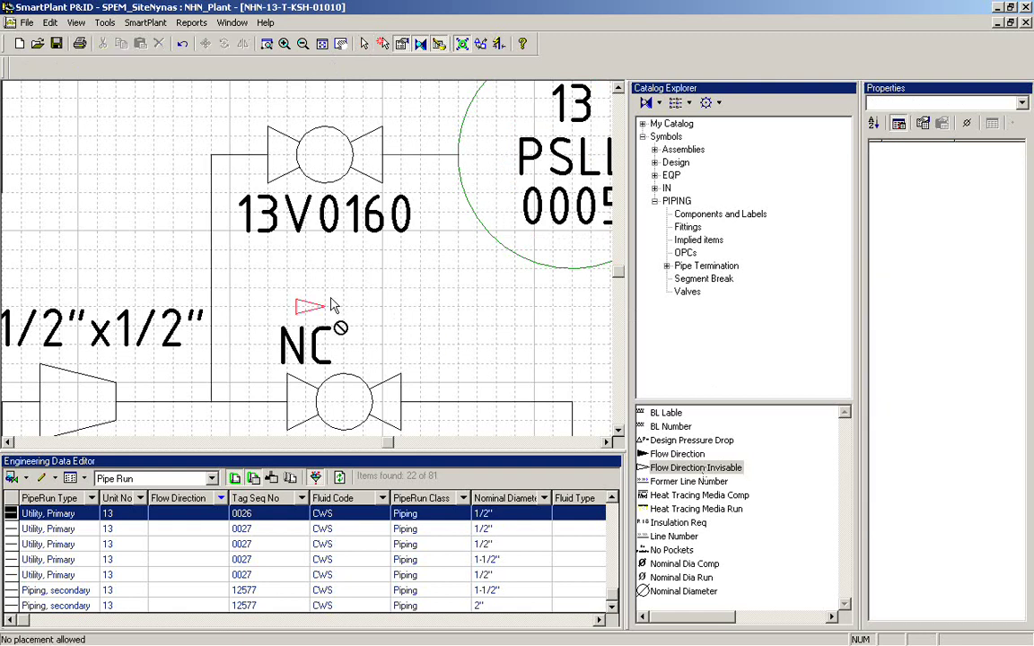
click(254, 154)
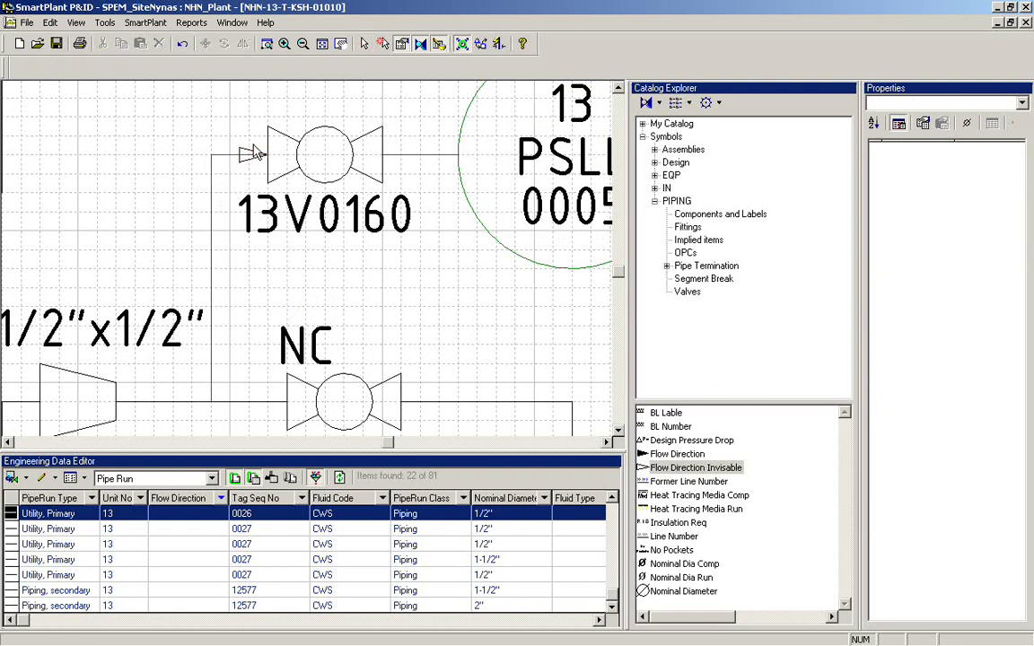
right_click(151, 140)
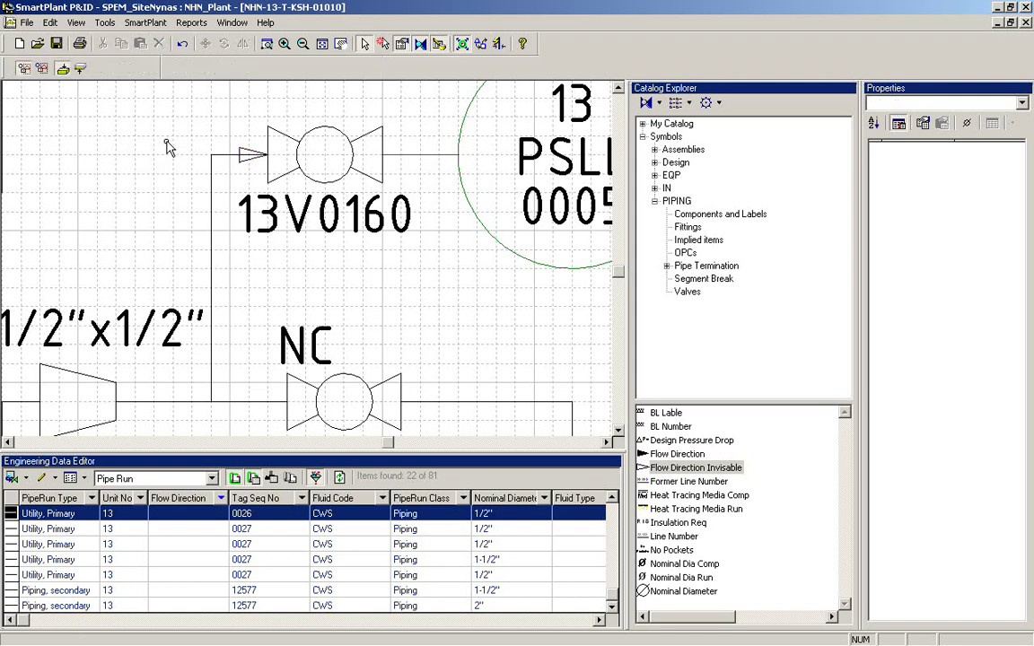
Inspect the Flow Direction property of the pipe run leading into valve 13V0160
click(212, 185)
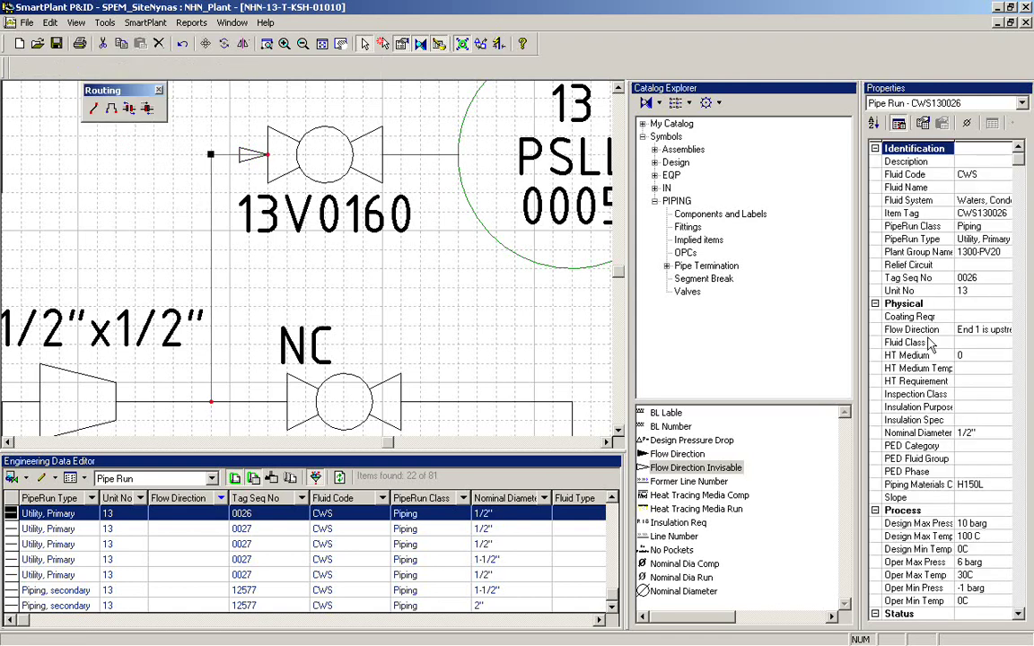
scroll(917, 232, down, 1)
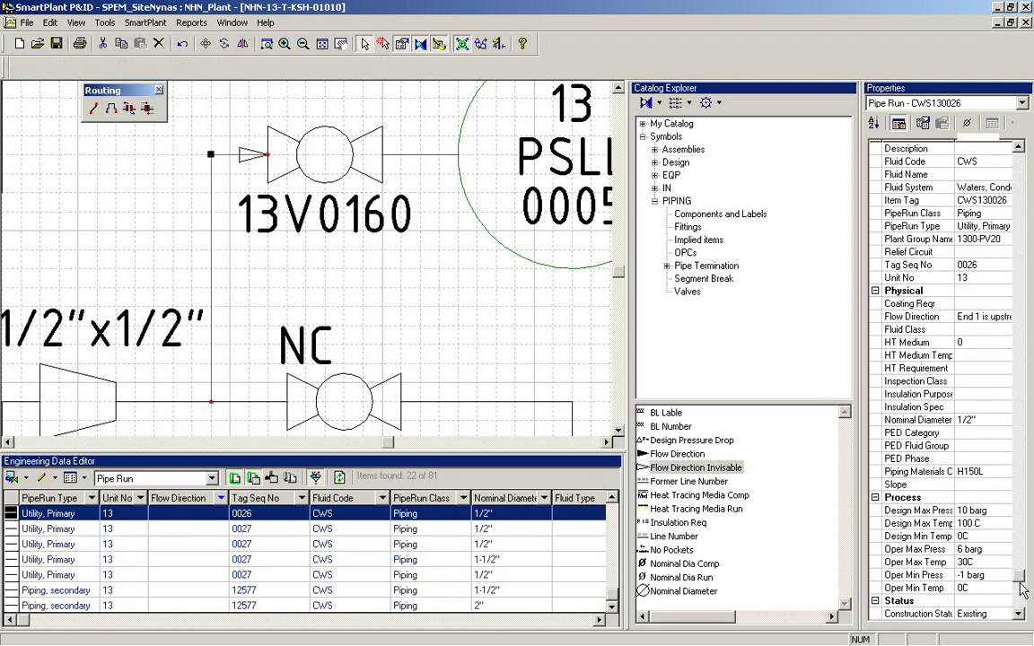
drag(1020, 584, 1028, 144)
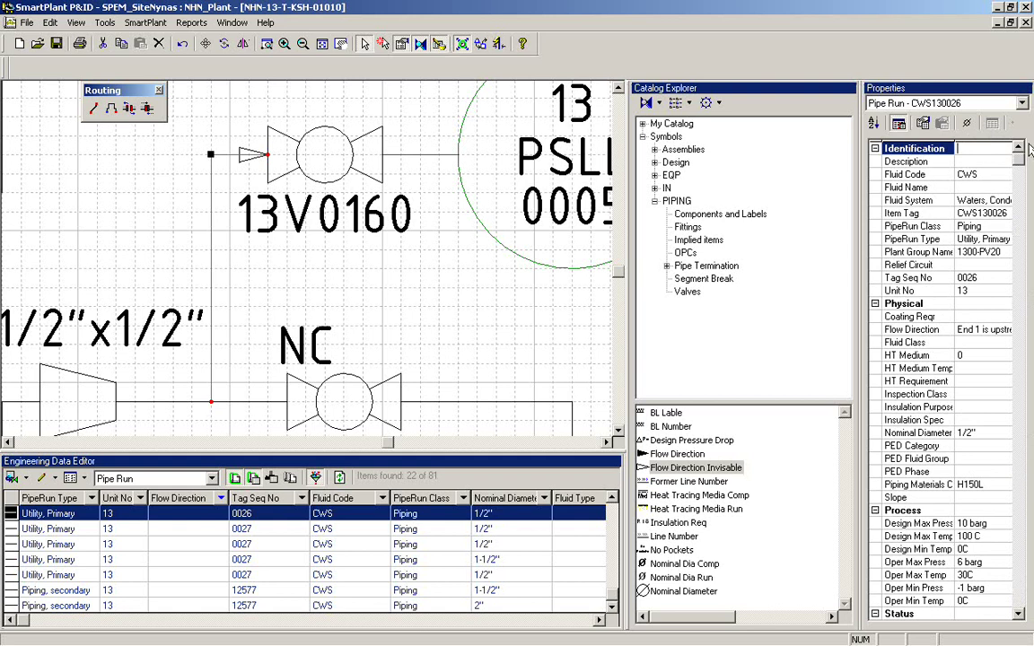
Place a Flow Direction Invisable label on the first 1/2" pipe run of sequence 0027, pointing into valve 13V0172
click(11, 530)
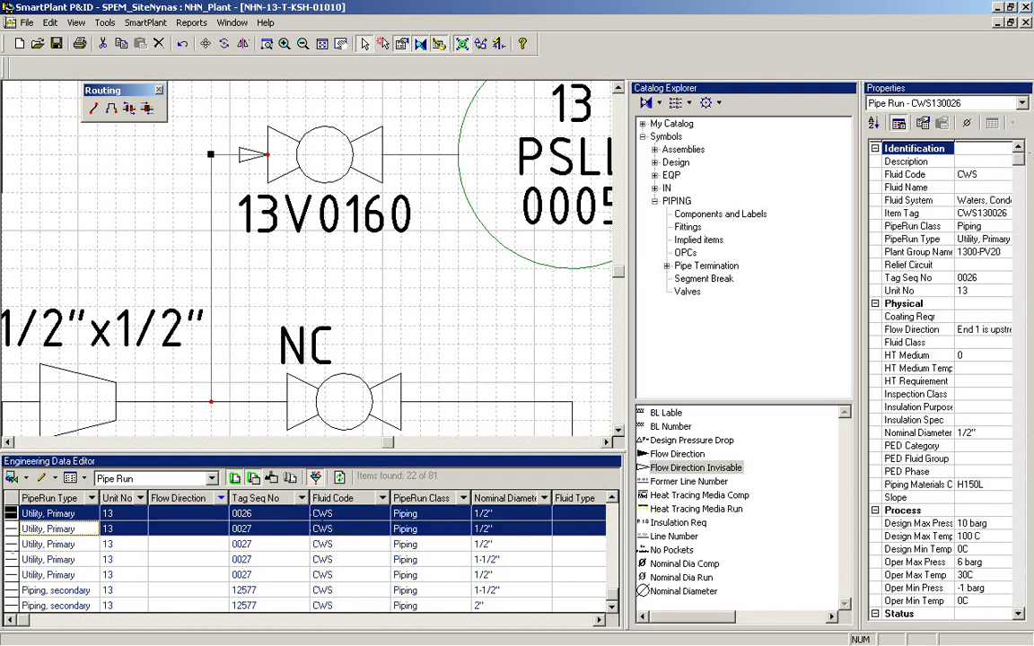
click(12, 528)
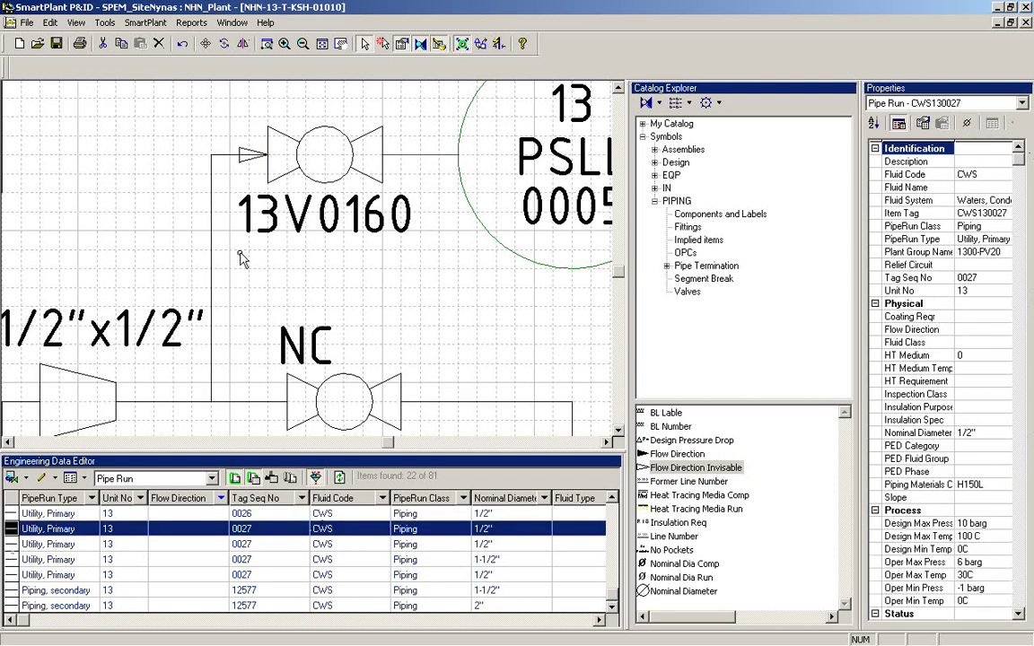
click(323, 44)
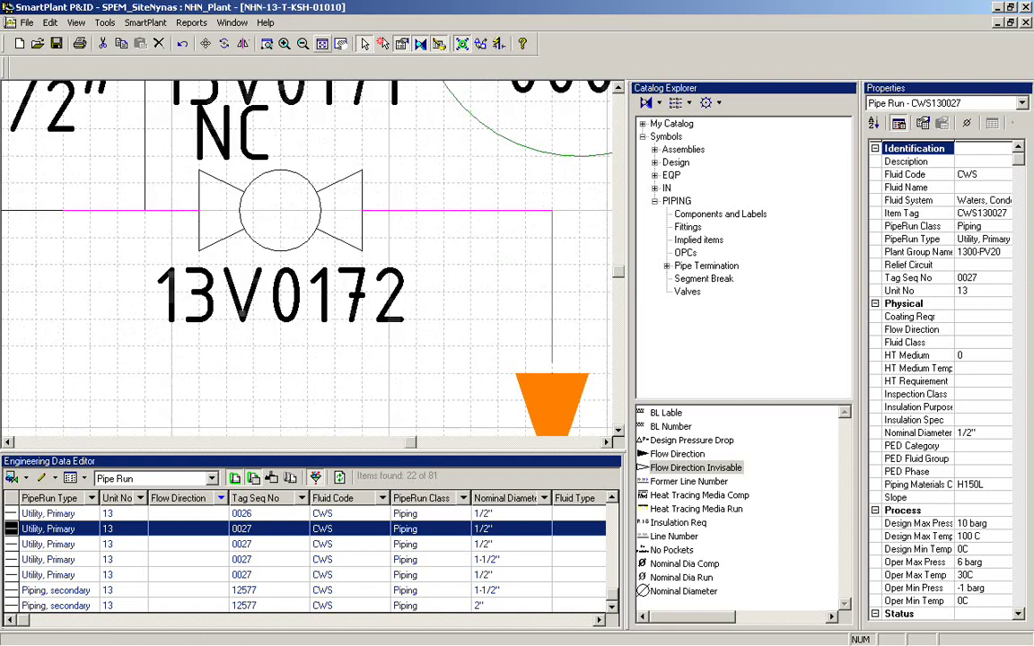
click(303, 44)
click(297, 349)
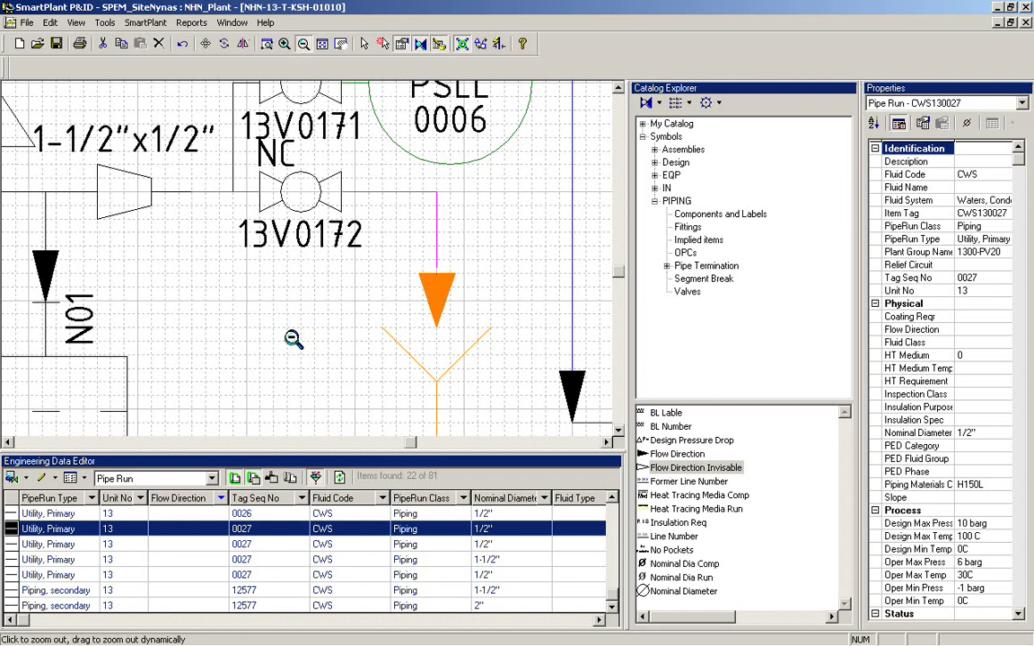
right_click(293, 338)
click(679, 469)
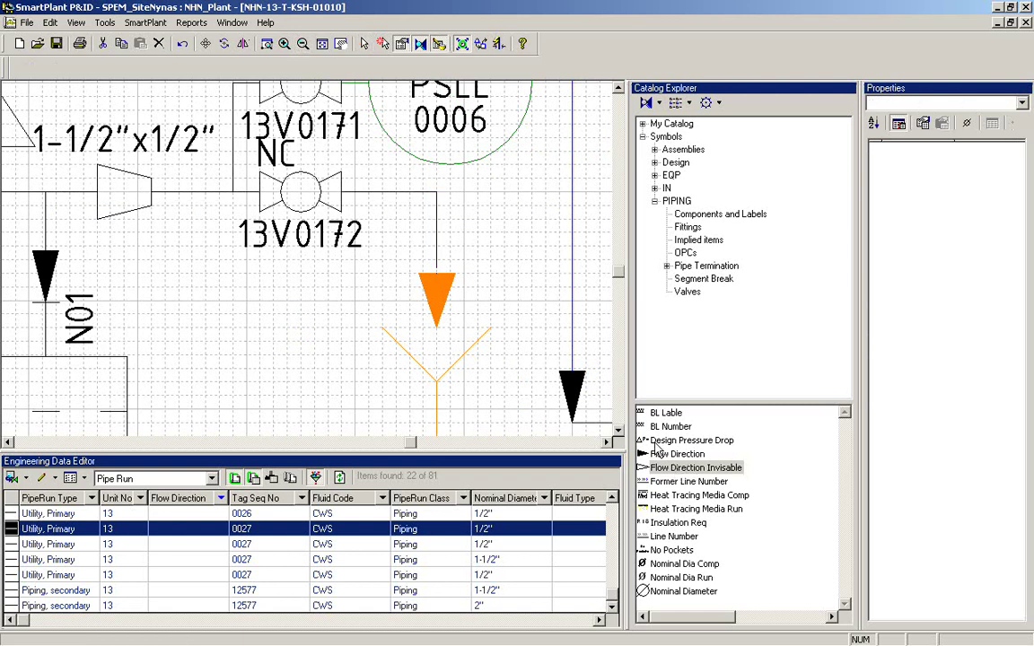
click(258, 197)
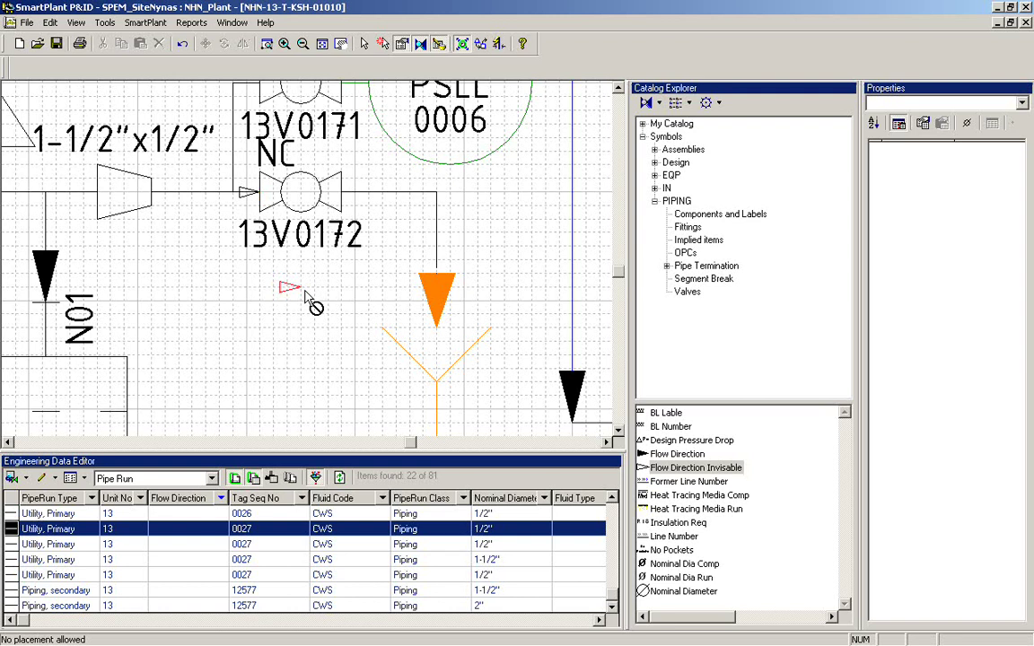
right_click(305, 292)
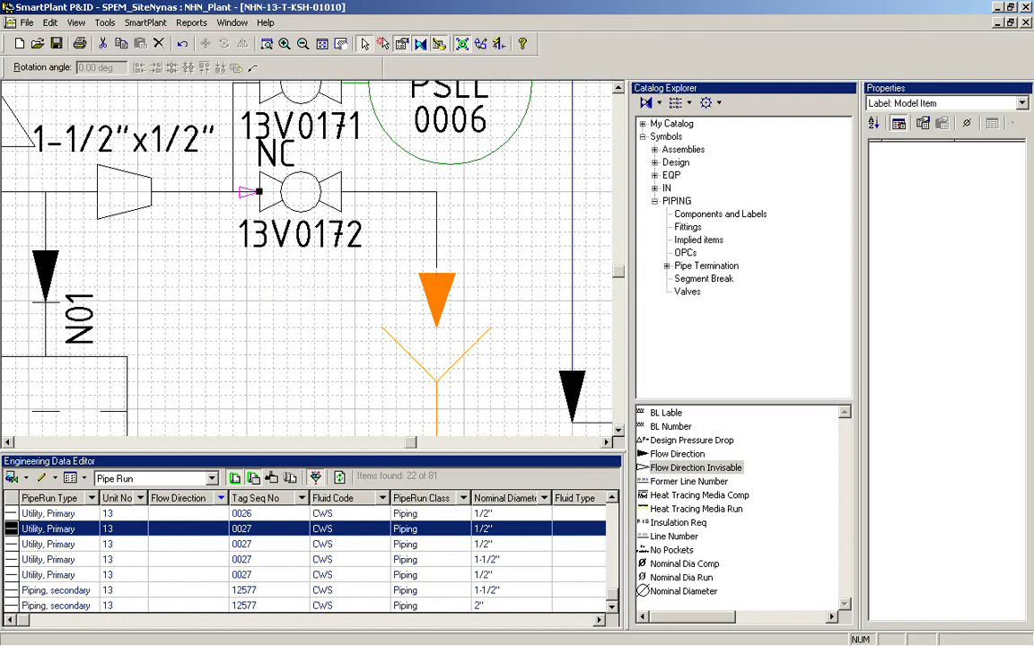